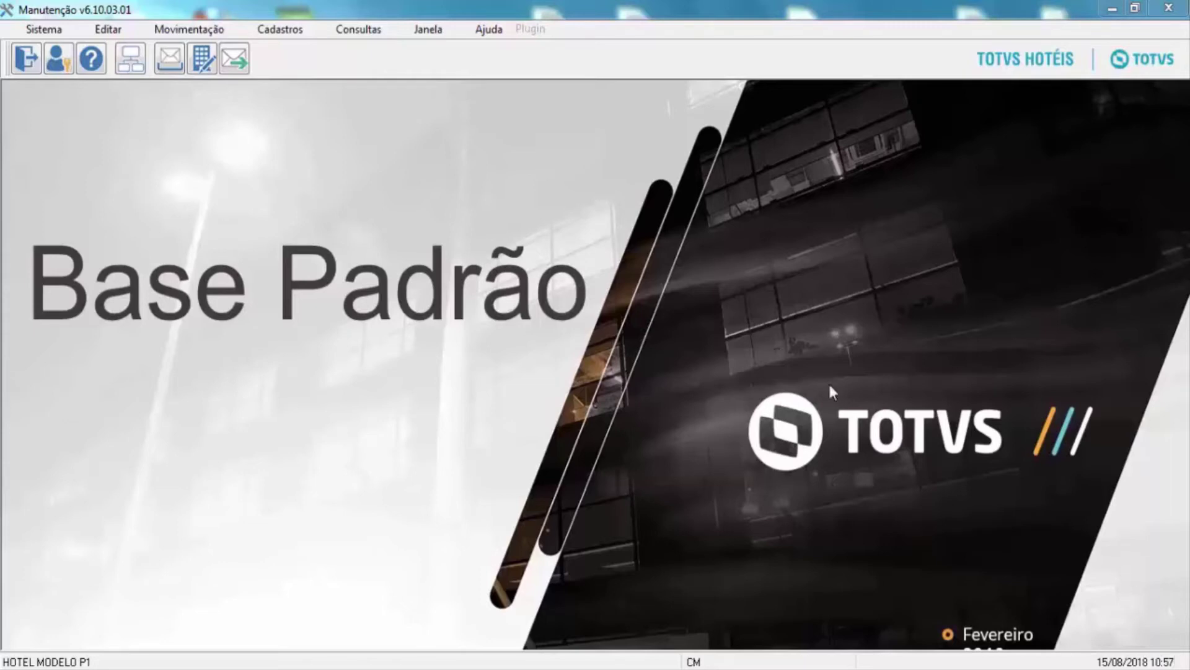
Open Operadores da Manutenção from the Cadastros menu.
left_click(277, 29)
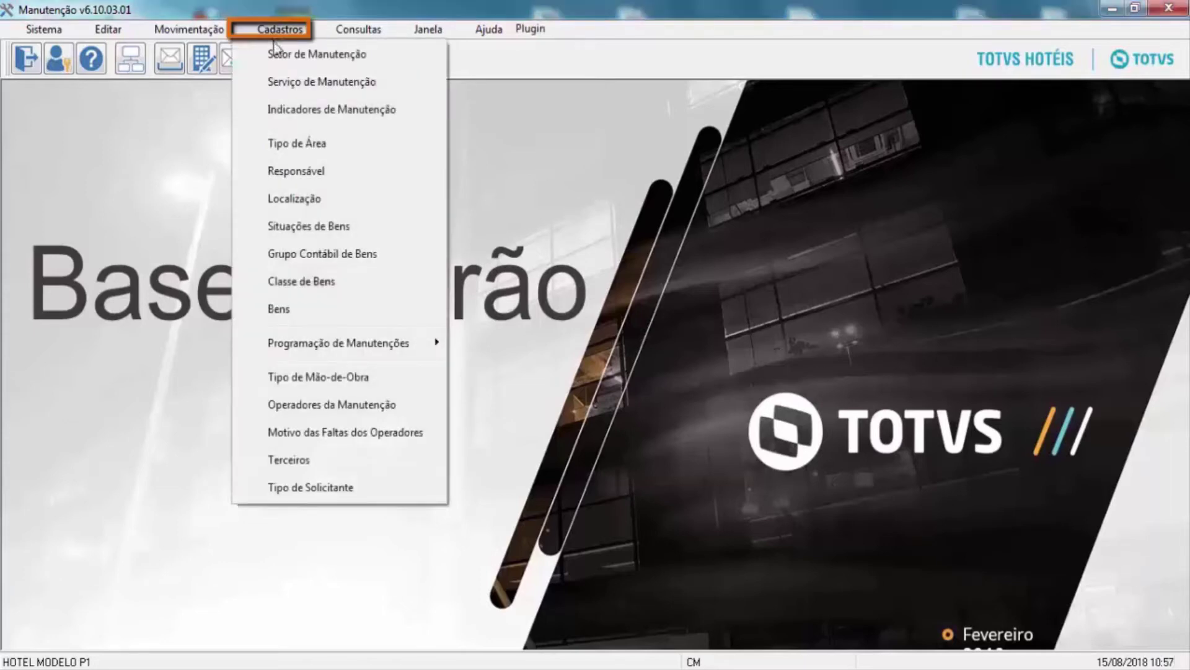
left_click(355, 410)
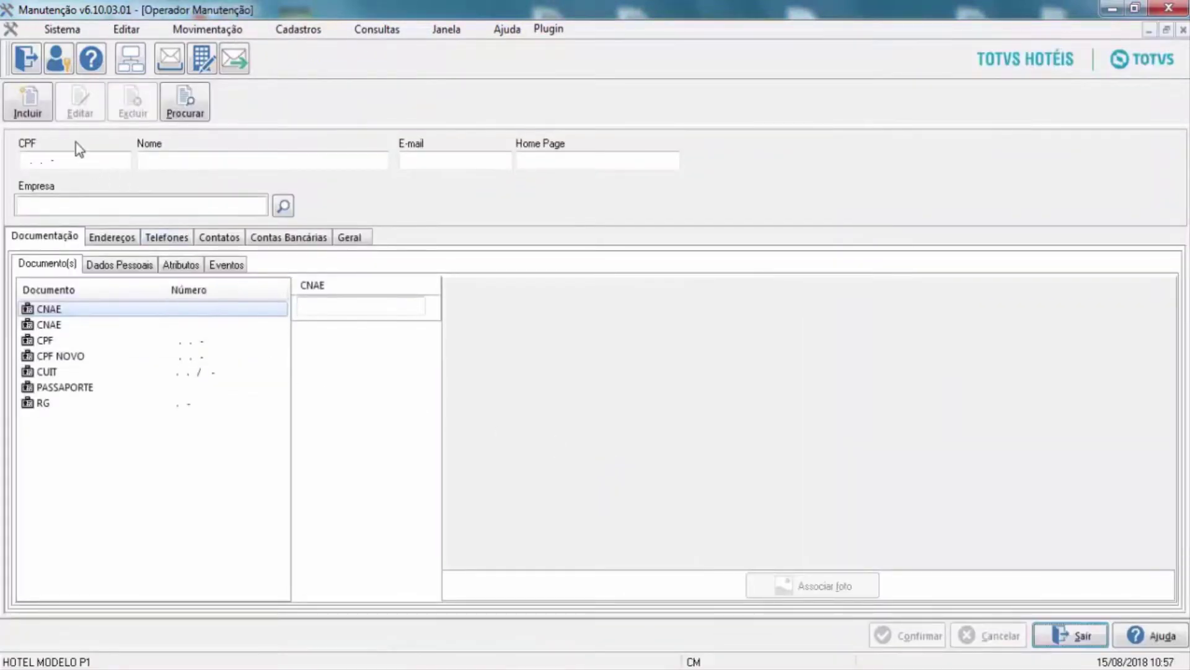
Start a new operator record with CPF as the main document and enter the operator's CPF number.
left_click(24, 106)
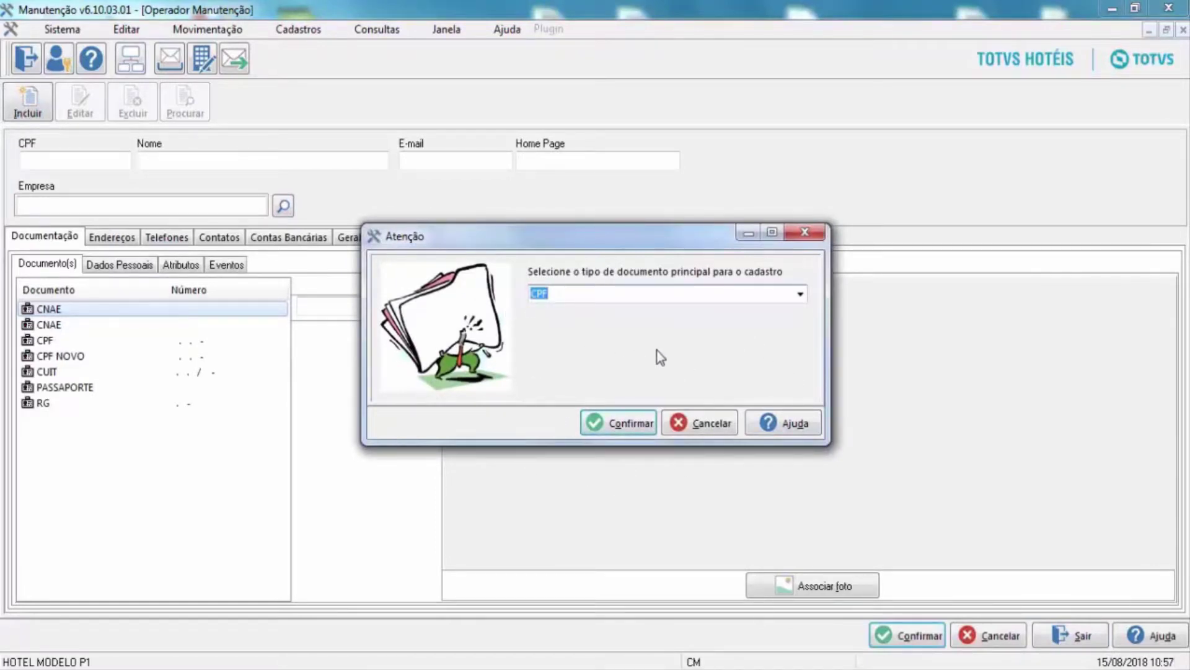
left_click(615, 424)
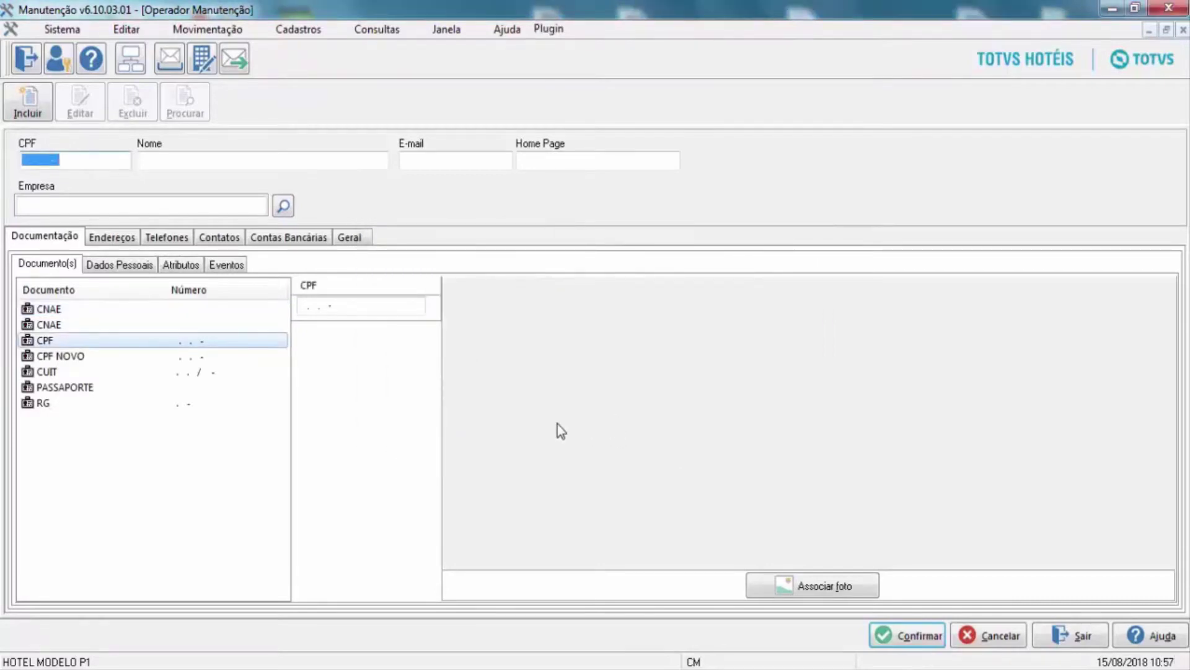
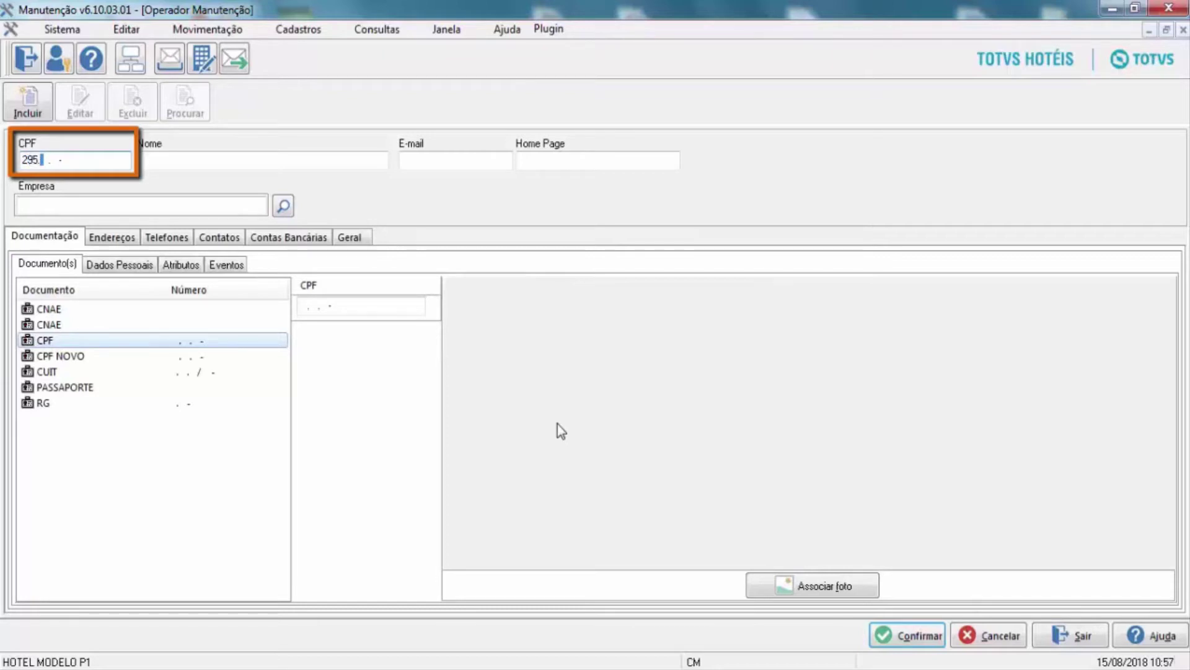
Fill in the operator's name in Nome and their e-mail address in E-mail.
left_click(230, 162)
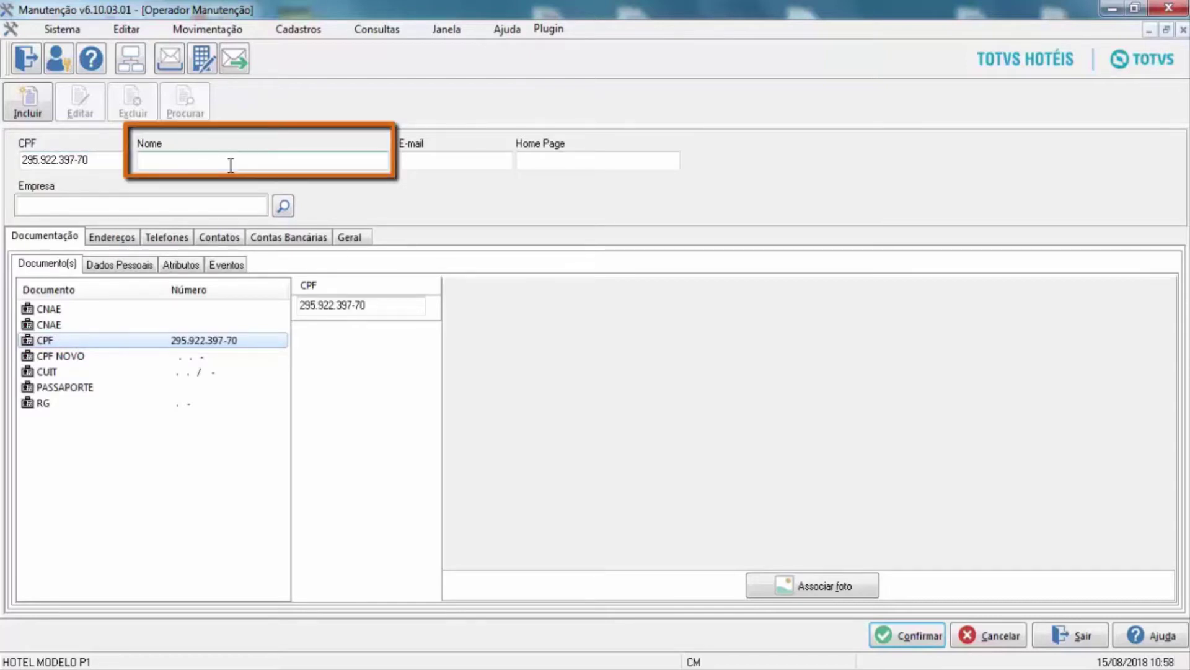
type("BRUNO")
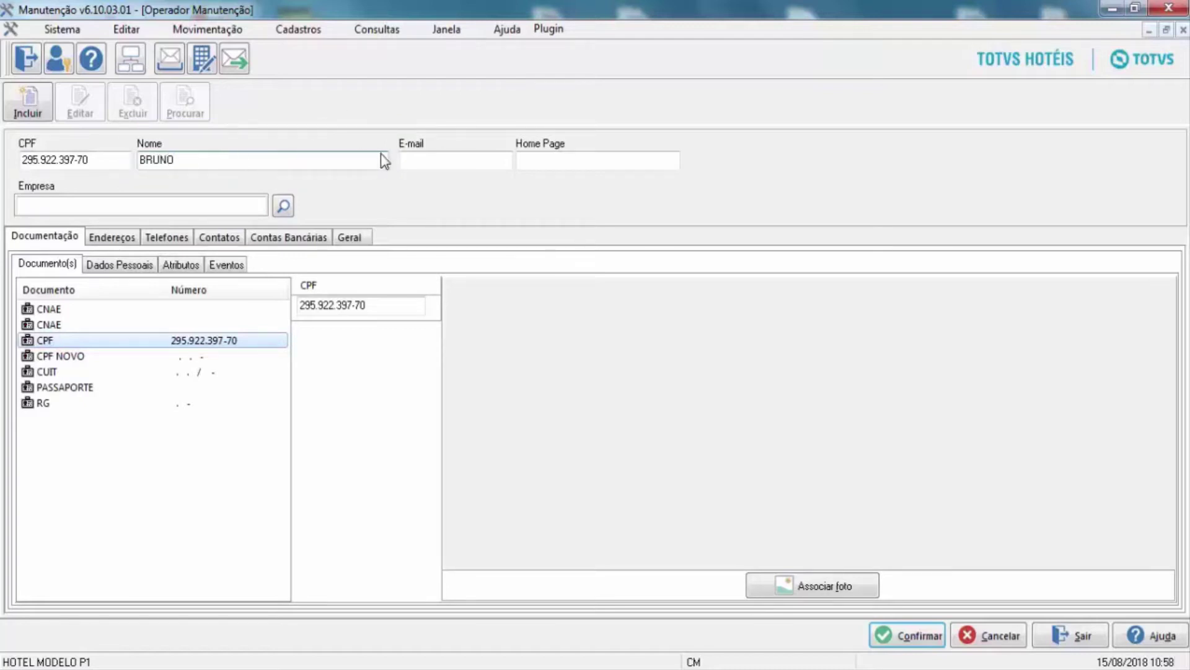
left_click(432, 158)
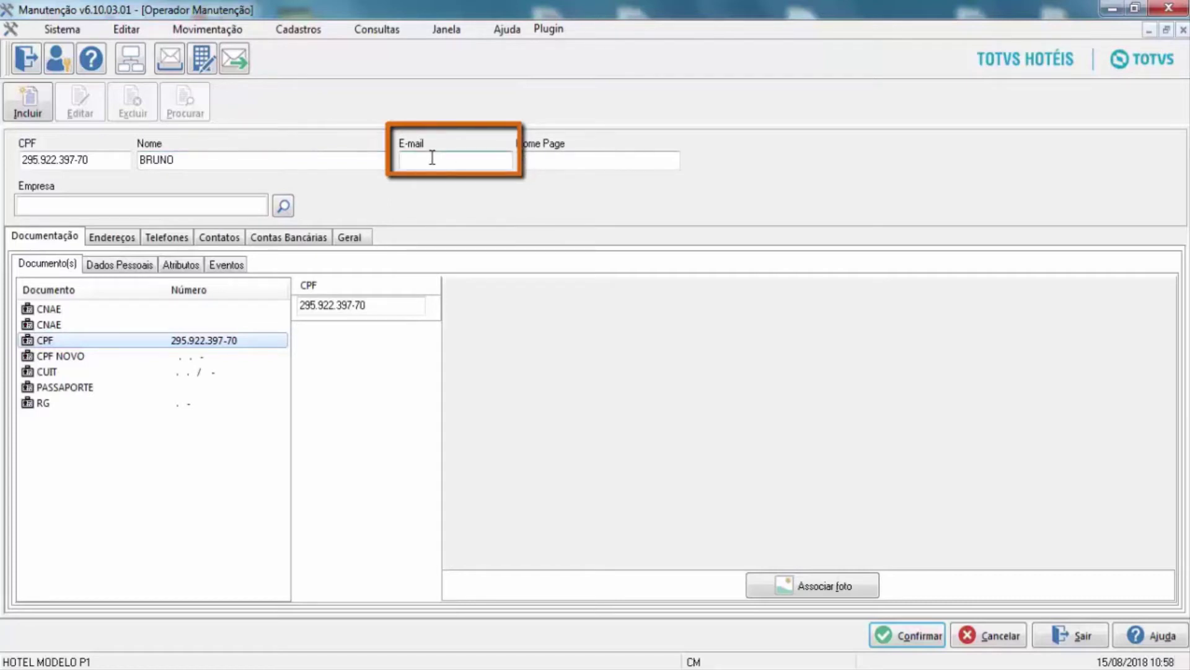
Pick LM LUMAR LOCADORA DE TRANSPORTES LTDA as the operator's Empresa from the full company search.
left_click(283, 207)
left_click(579, 496)
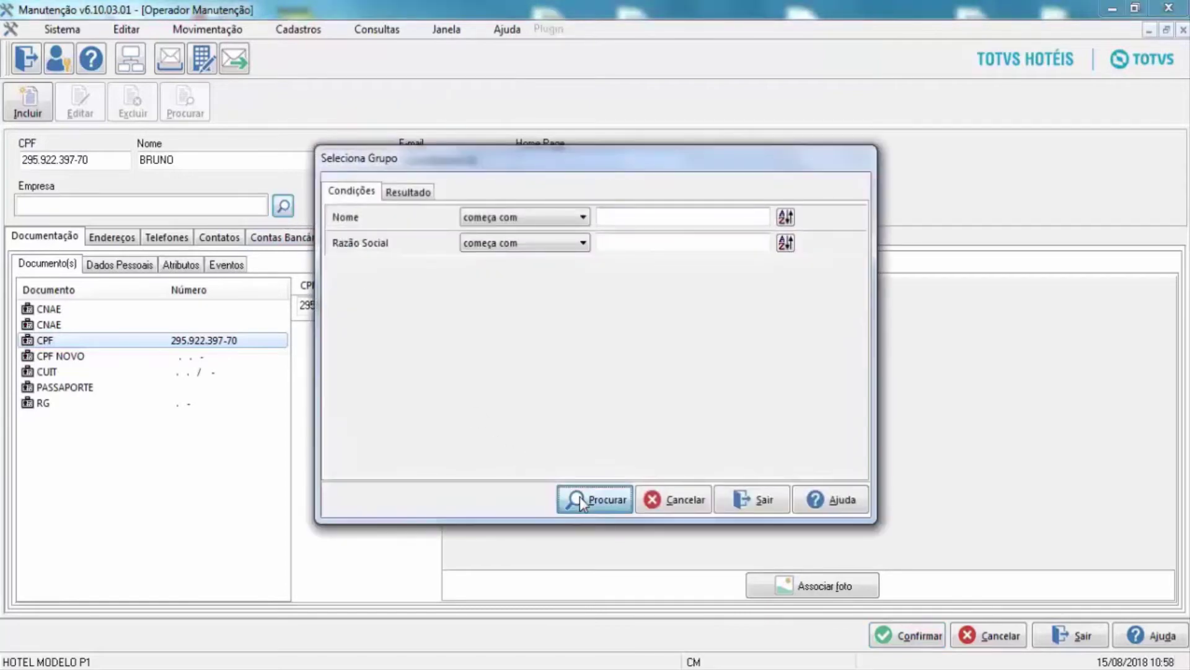
left_click(562, 388)
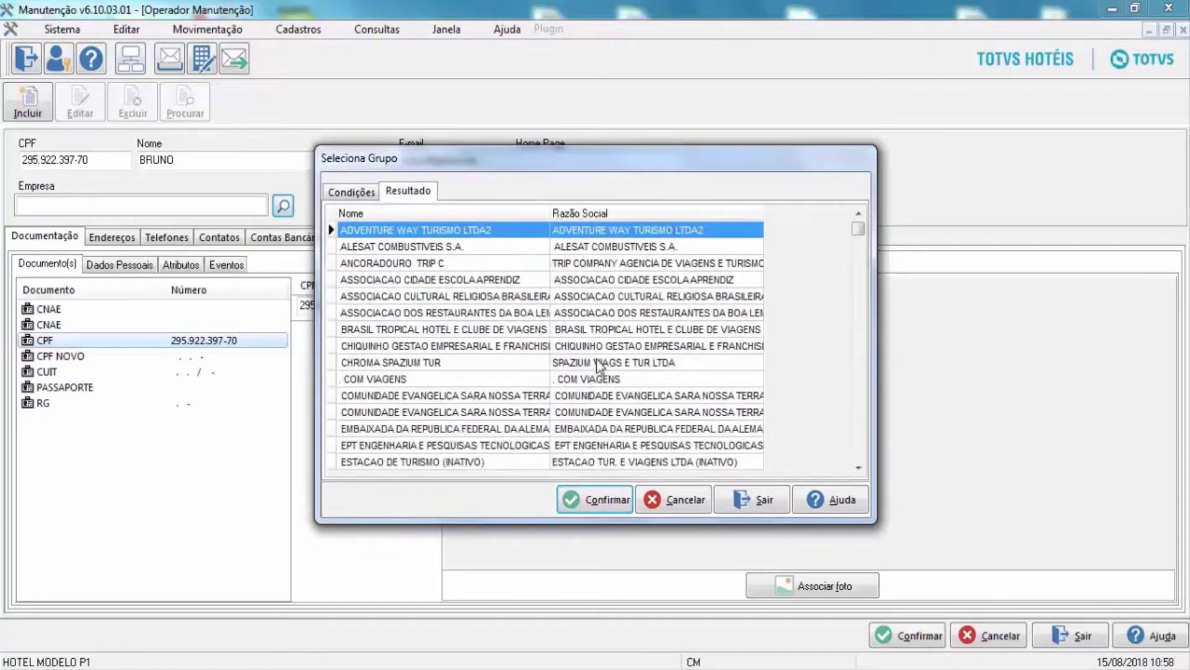
key("Down")
key("Down")
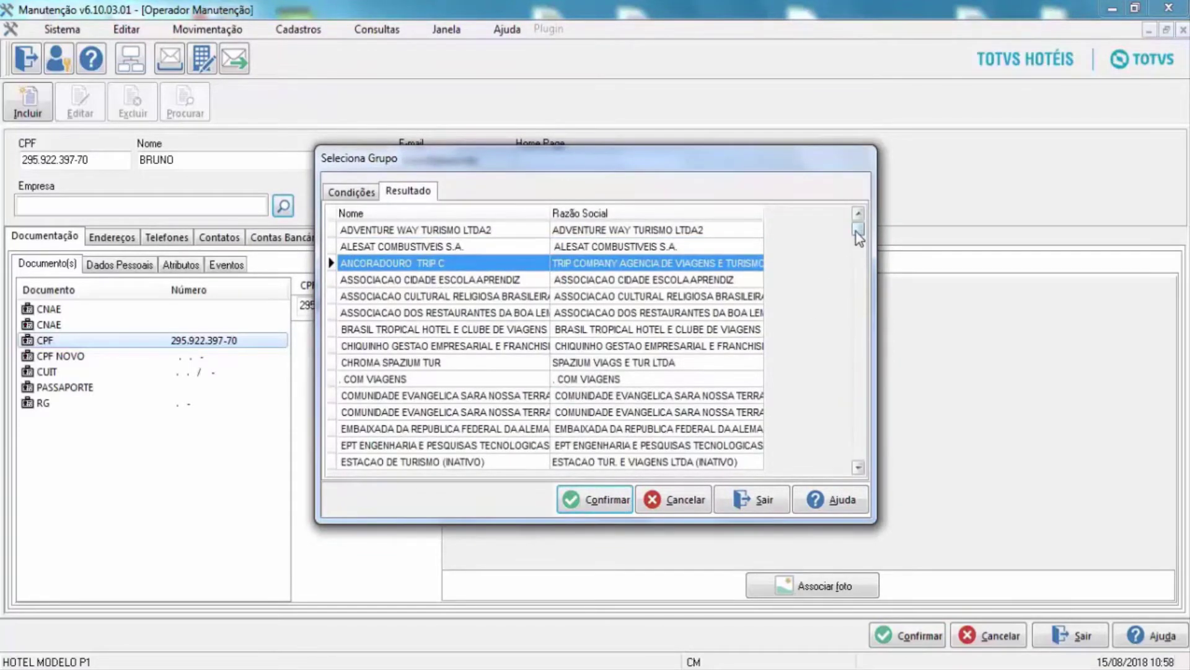
key("l")
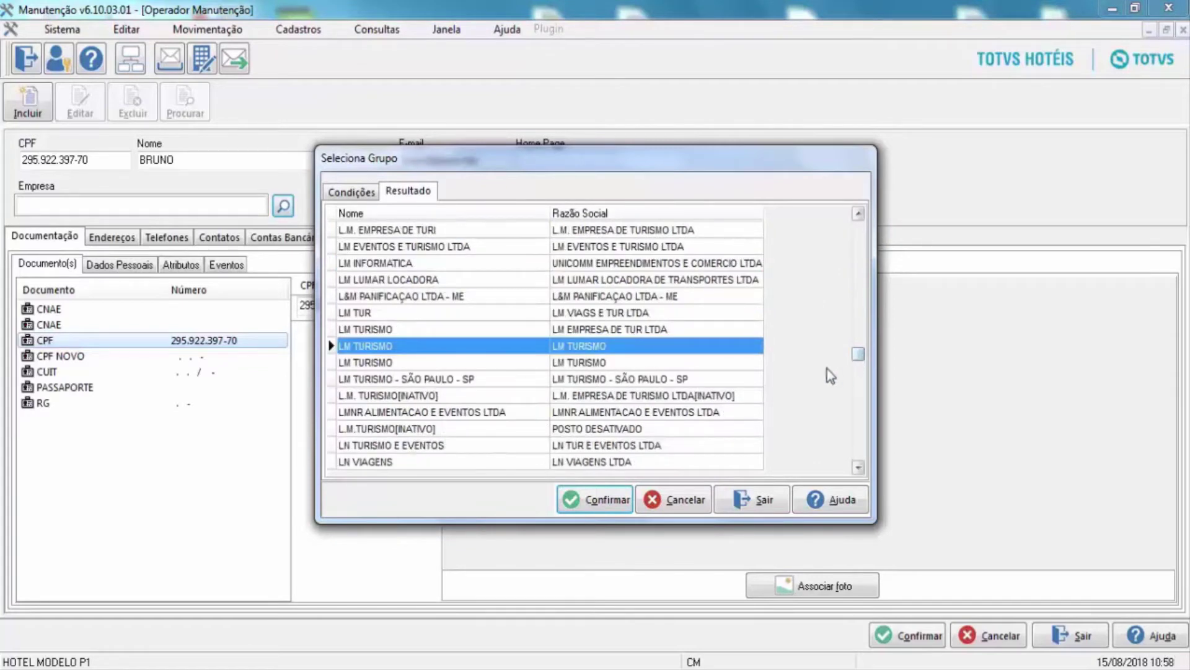
left_click(451, 282)
left_click(589, 503)
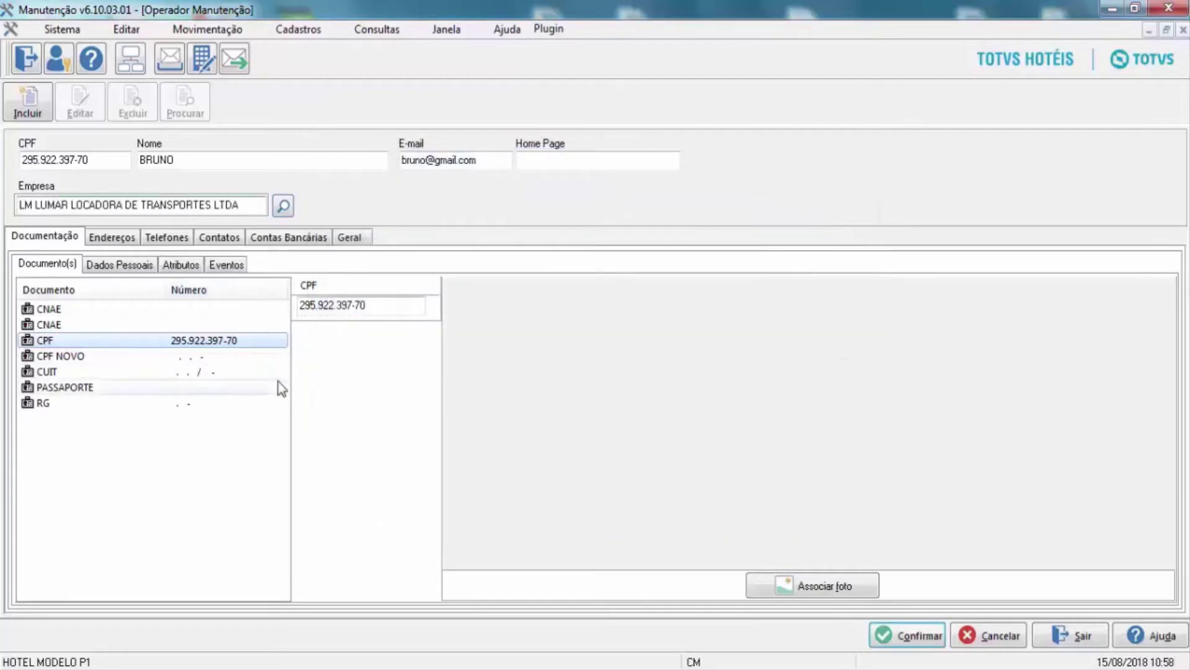
Add a new address on the Endereços tab with Local set to Rio de Janeiro.
left_click(112, 238)
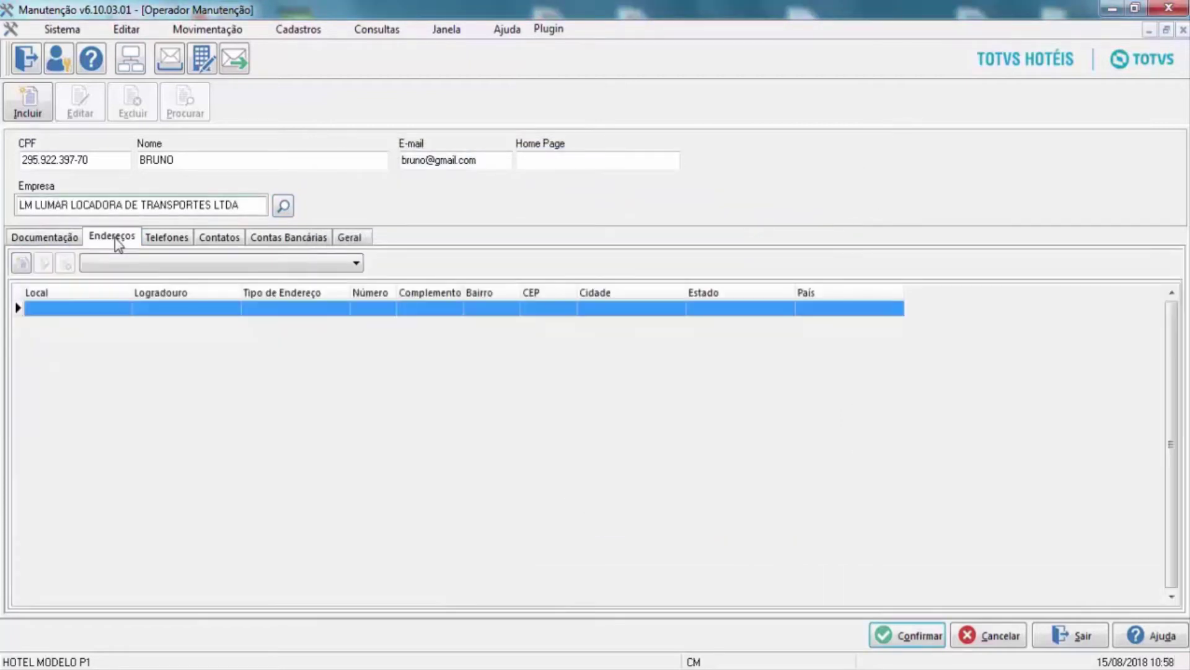
left_click(22, 272)
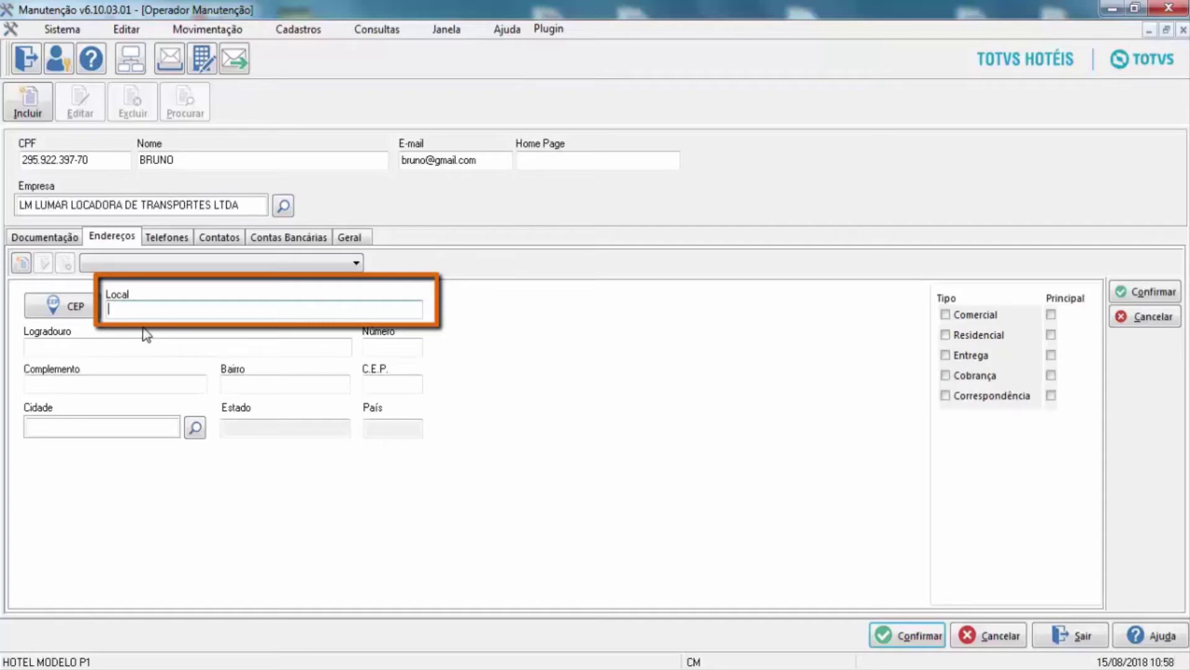
type("Rio de Janeiro")
Enter the address's street name in the Logradouro field.
left_click(111, 347)
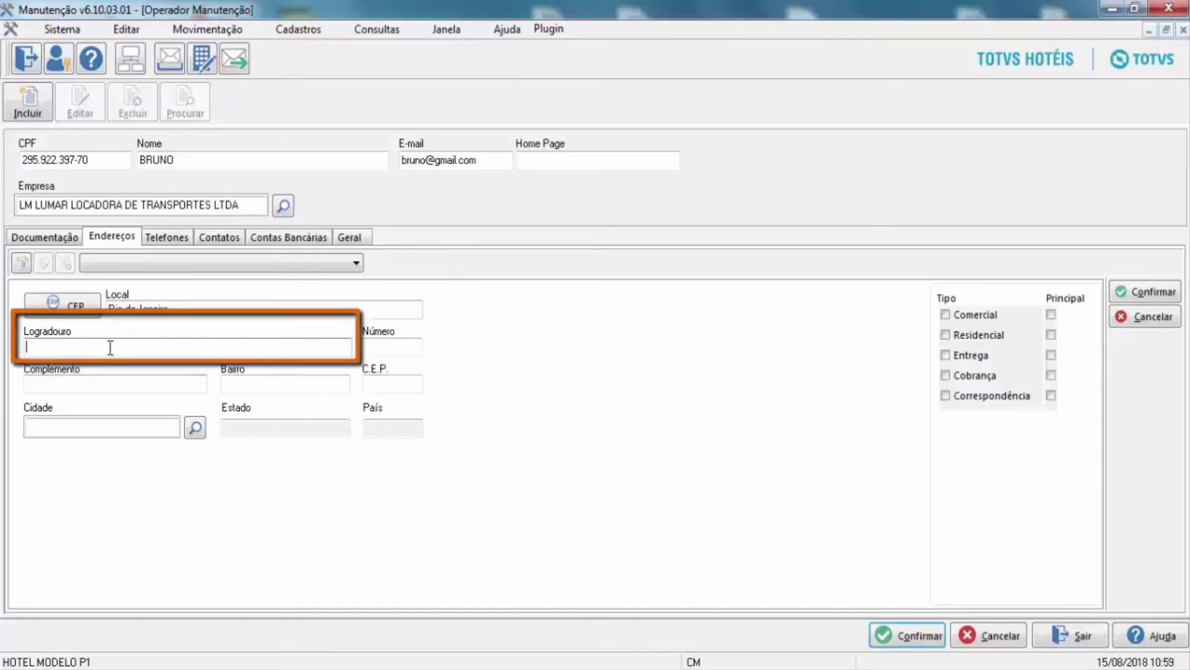
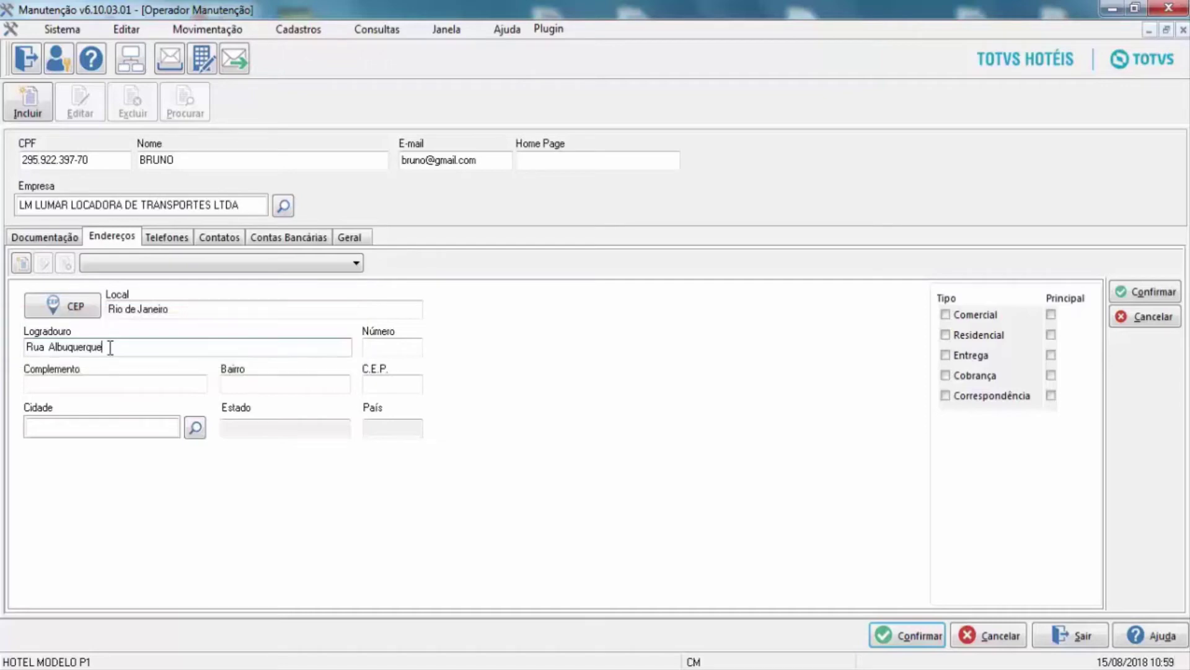
Enter the address's house number and complement.
left_click(399, 344)
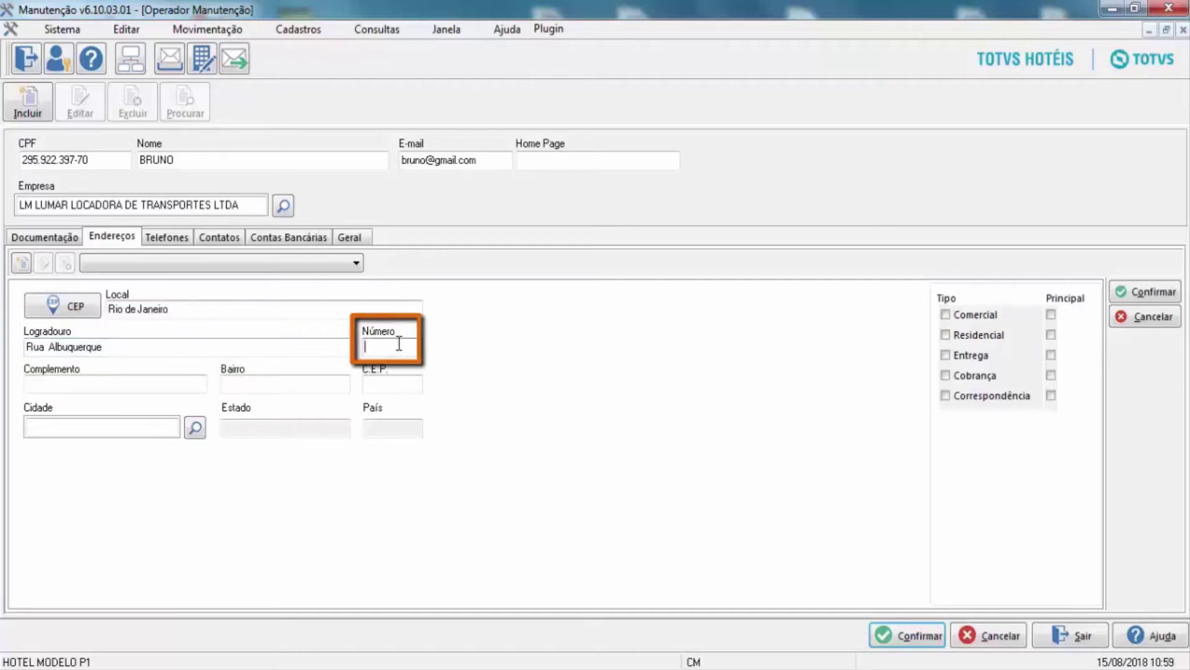
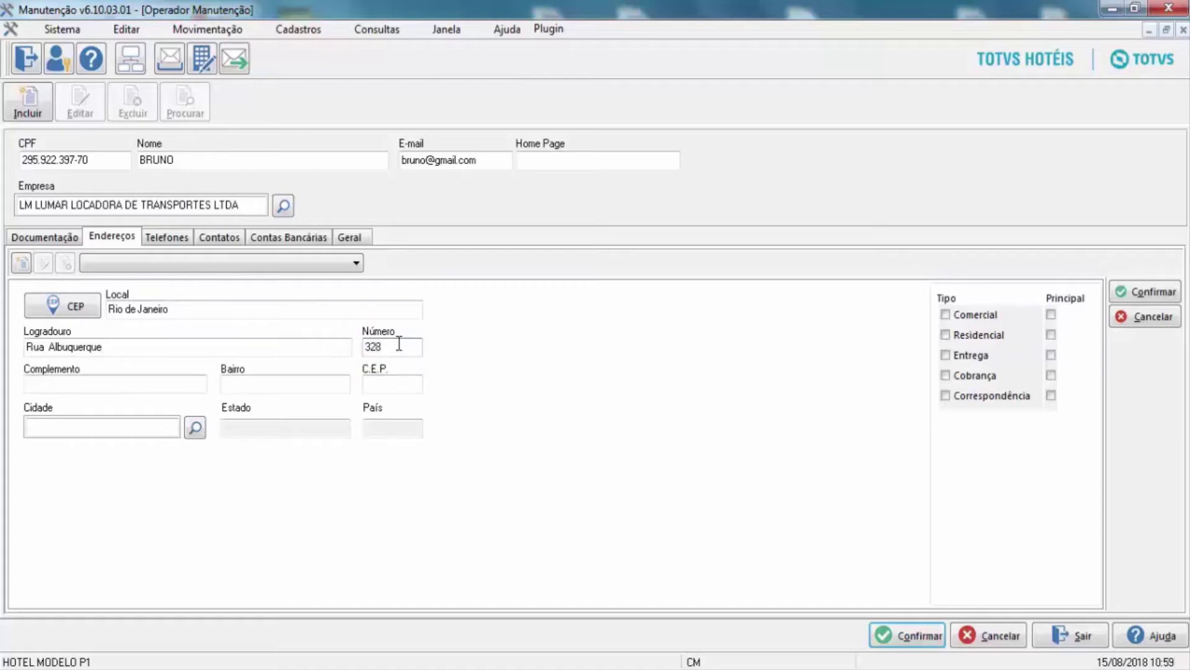
left_click(184, 384)
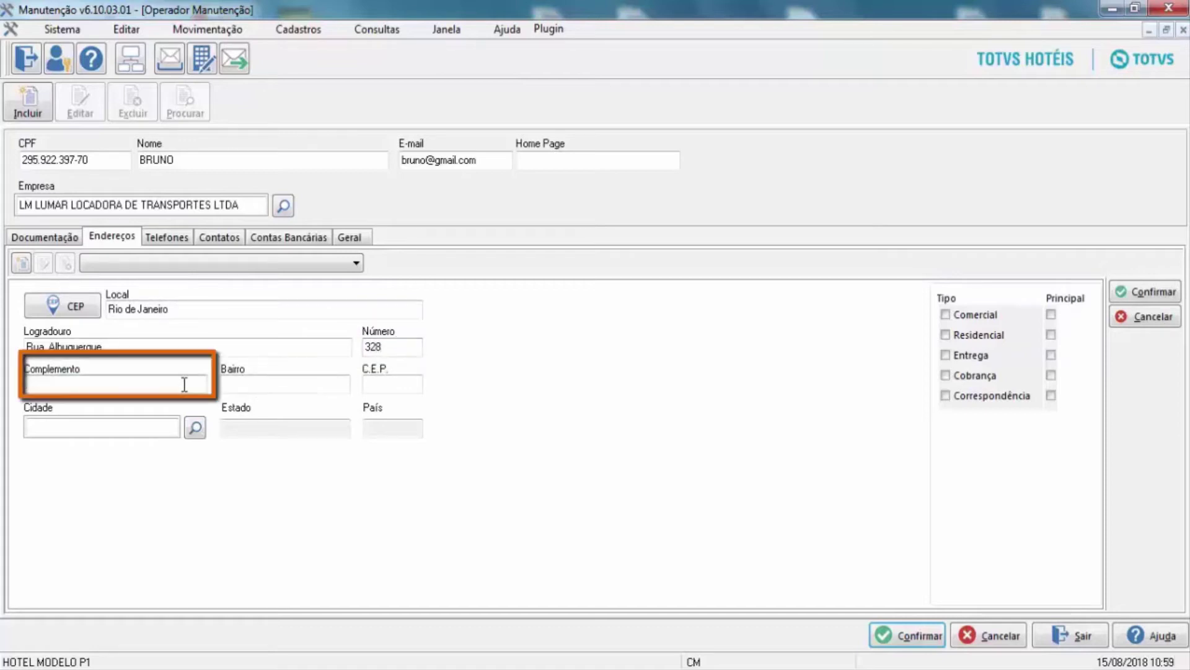
type("102")
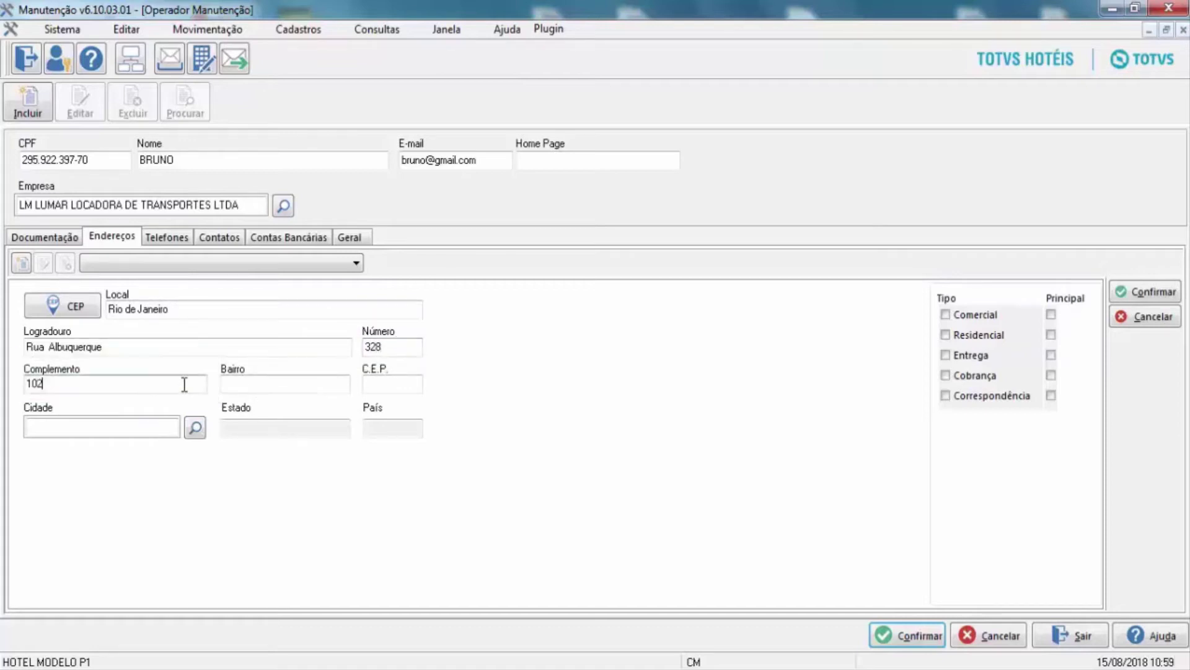
Fill in the address's neighbourhood (Bairro) and postal code (C.E.P.).
left_click(303, 386)
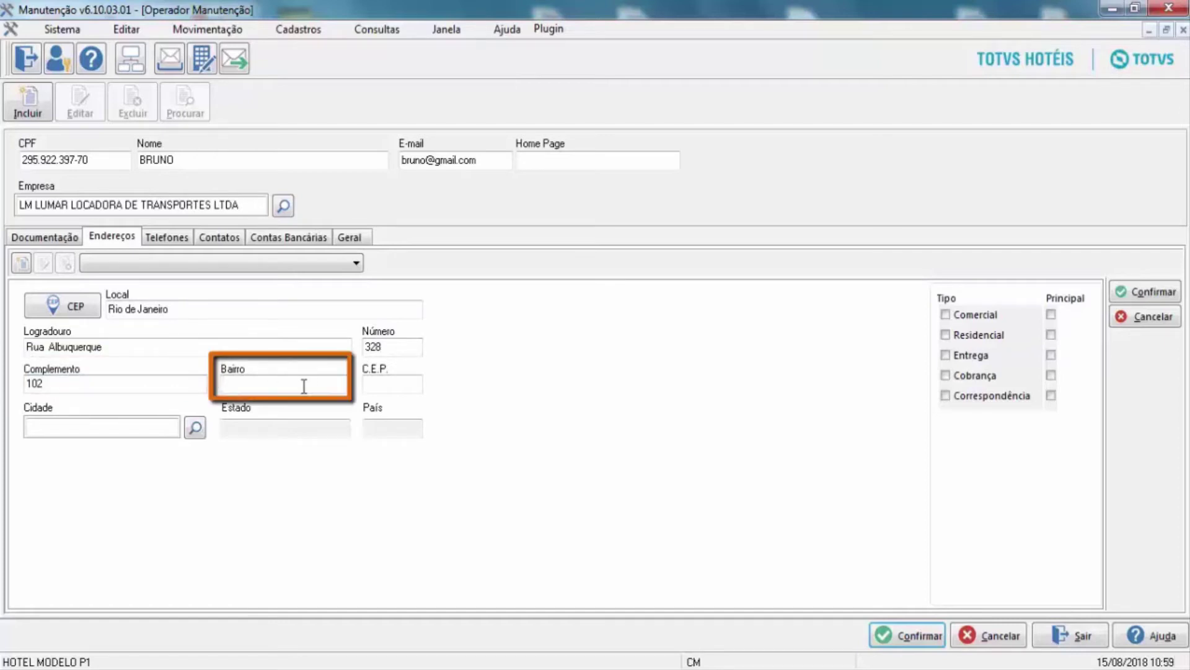
type("OR")
key("BackSpace")
key("BackSpace")
type("p")
key("BackSpace")
type("pE")
key("BackSpace")
key("BackSpace")
type("Penha")
left_click(385, 384)
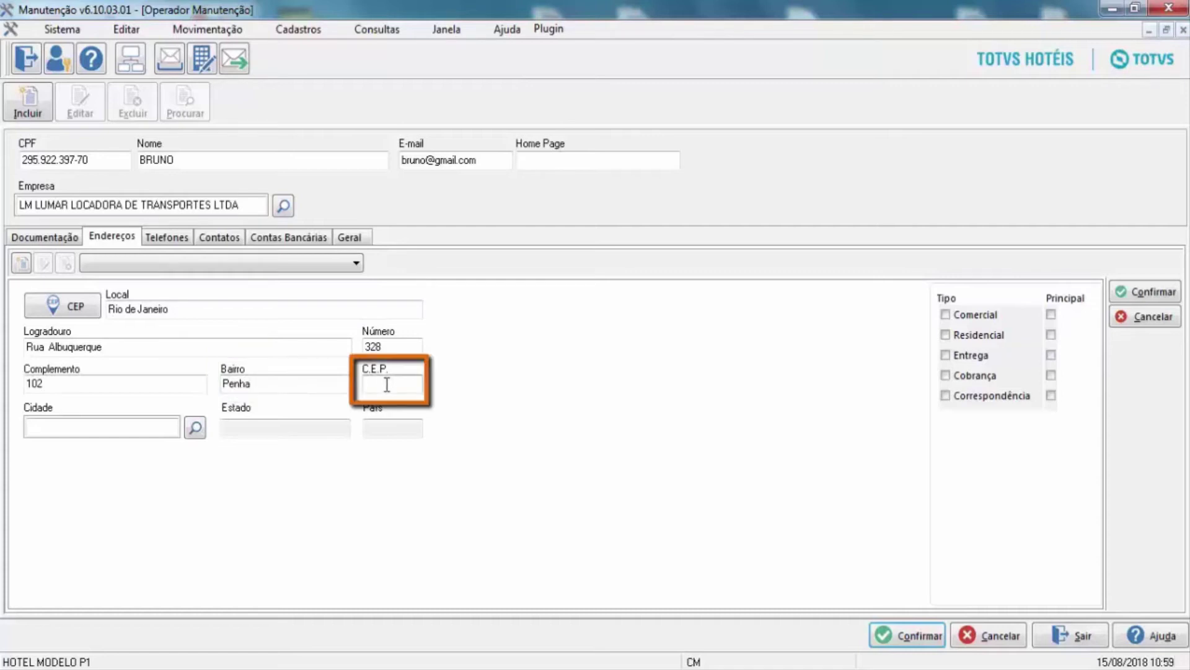
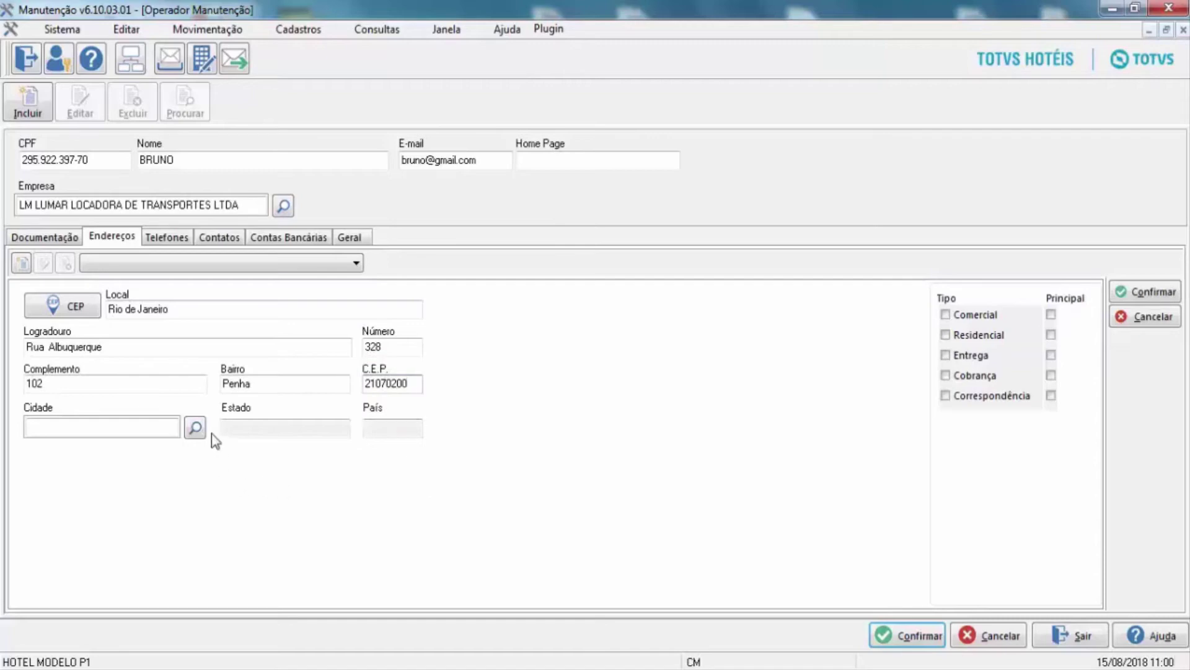
Search cities for 'rio' and set Cidade to Rio de Janeiro, auto-filling state and BRASIL.
left_click(194, 427)
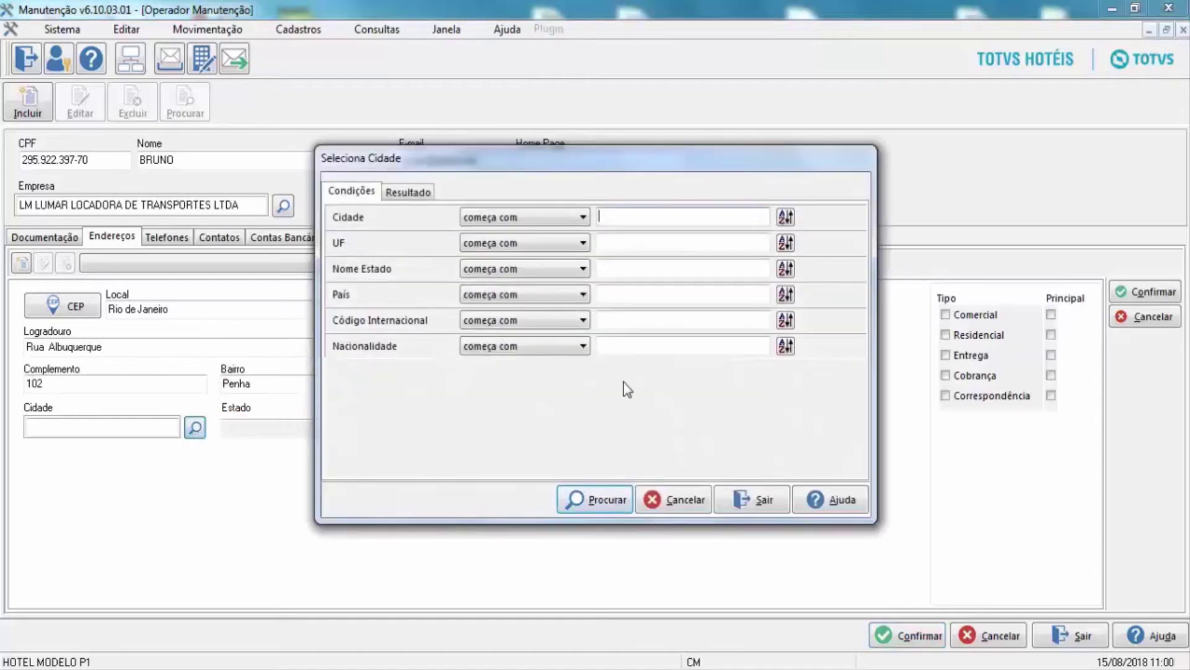
type("rio")
left_click(583, 511)
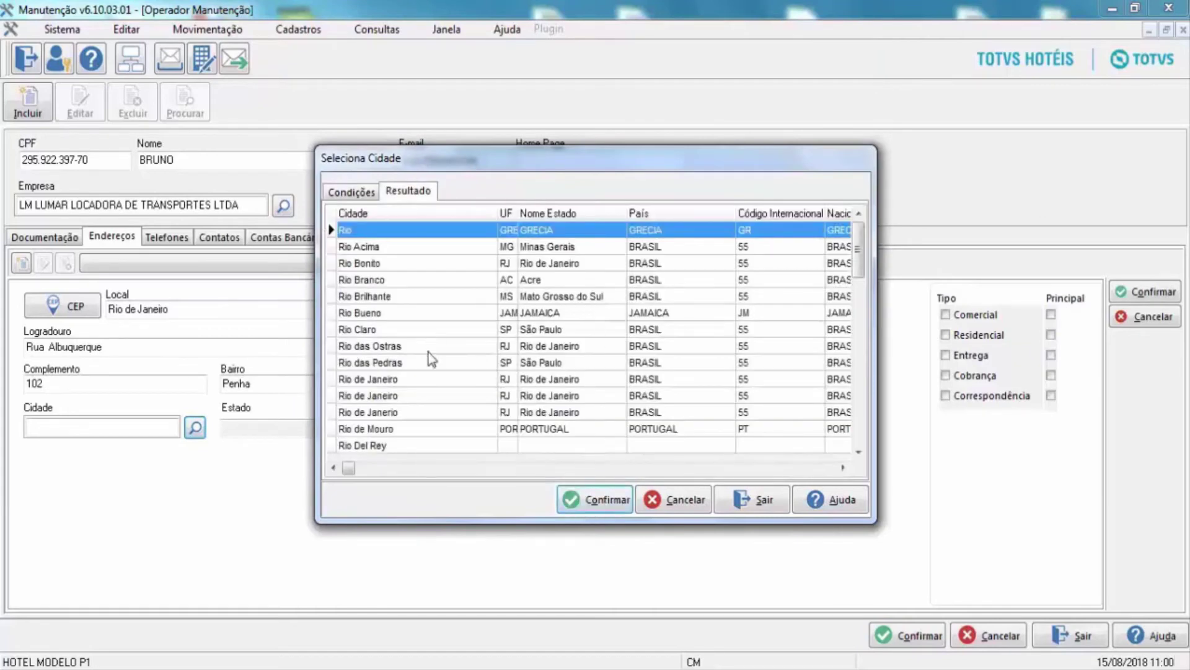
left_click(411, 414)
left_click(579, 494)
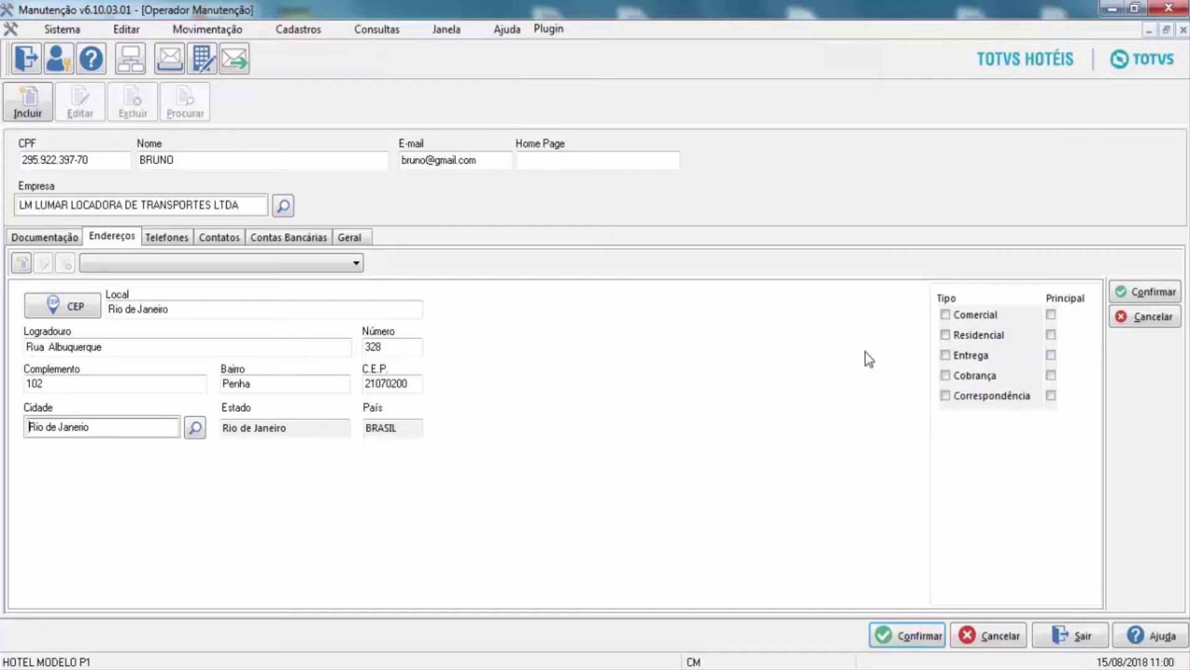
Save the address as Residencial and bring up the Telefones tab.
left_click(944, 335)
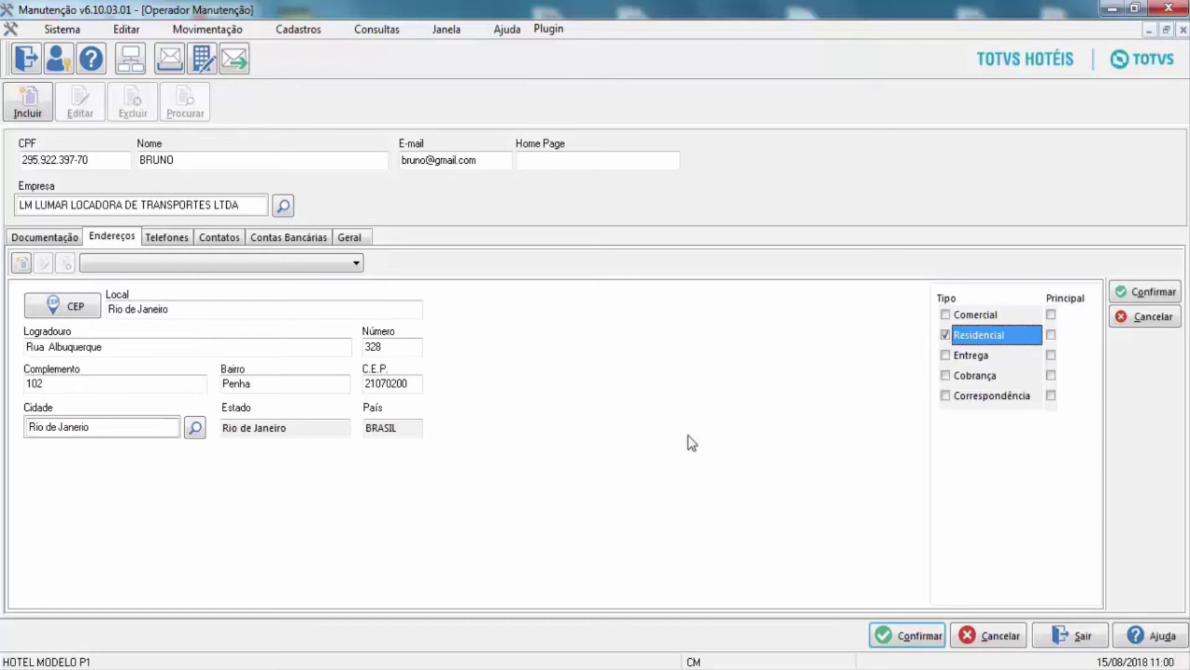
left_click(1153, 292)
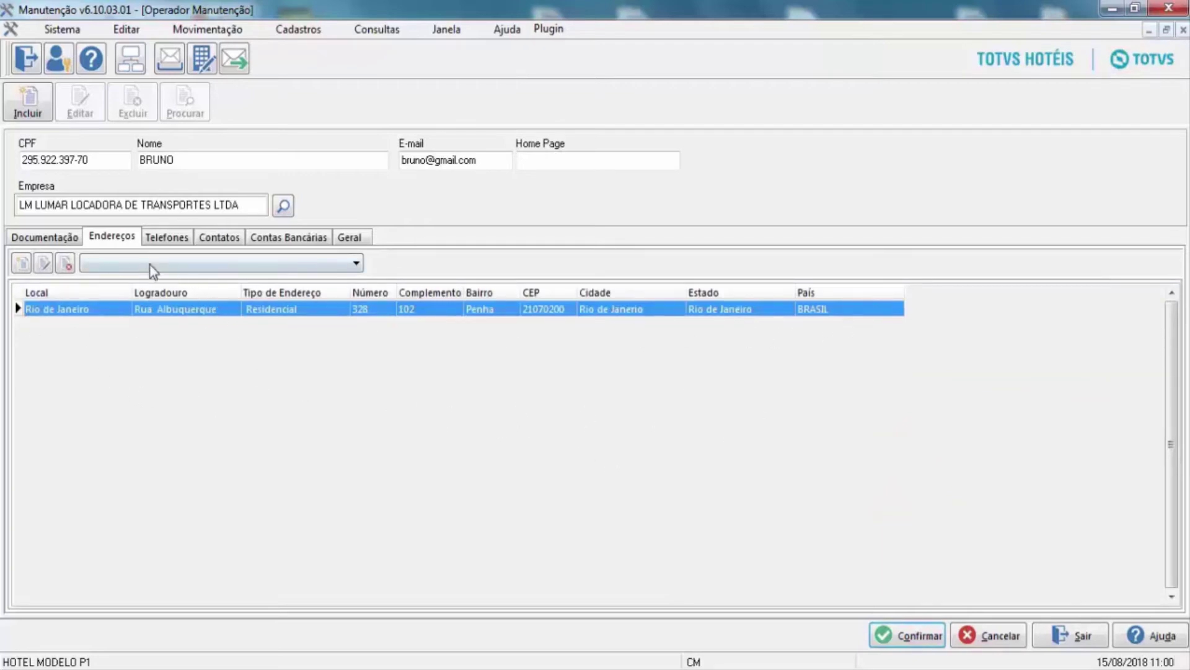
left_click(159, 241)
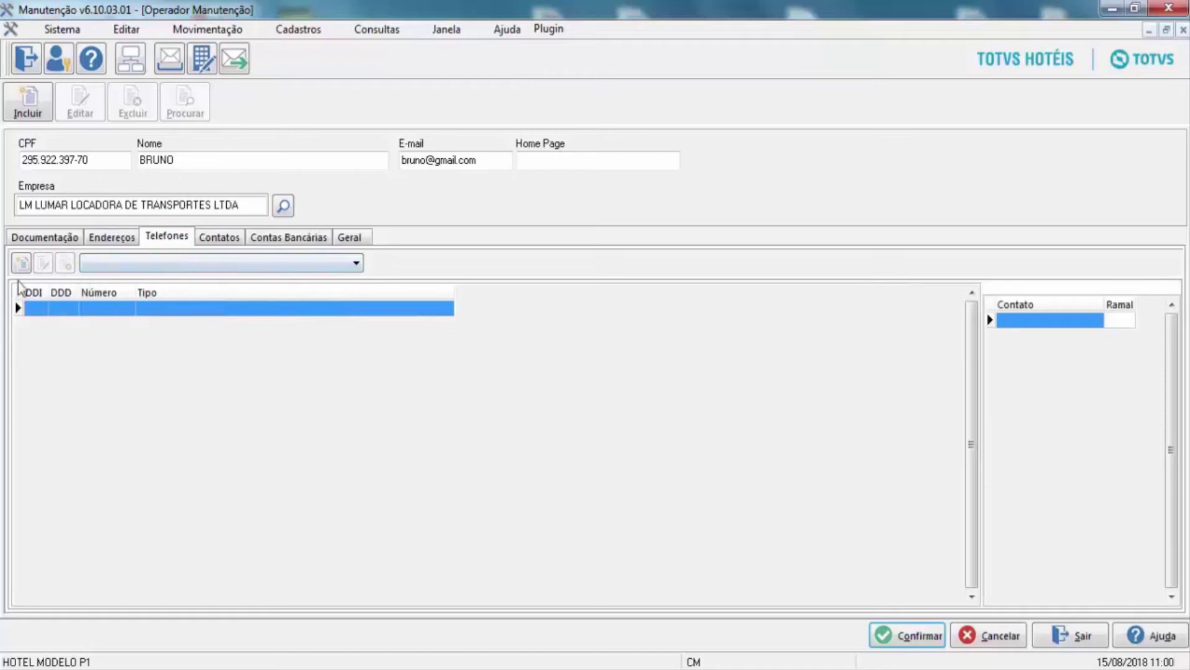
Add a Comercial phone with DDI 55, DDD 21 and the operator's number to the list.
left_click(21, 263)
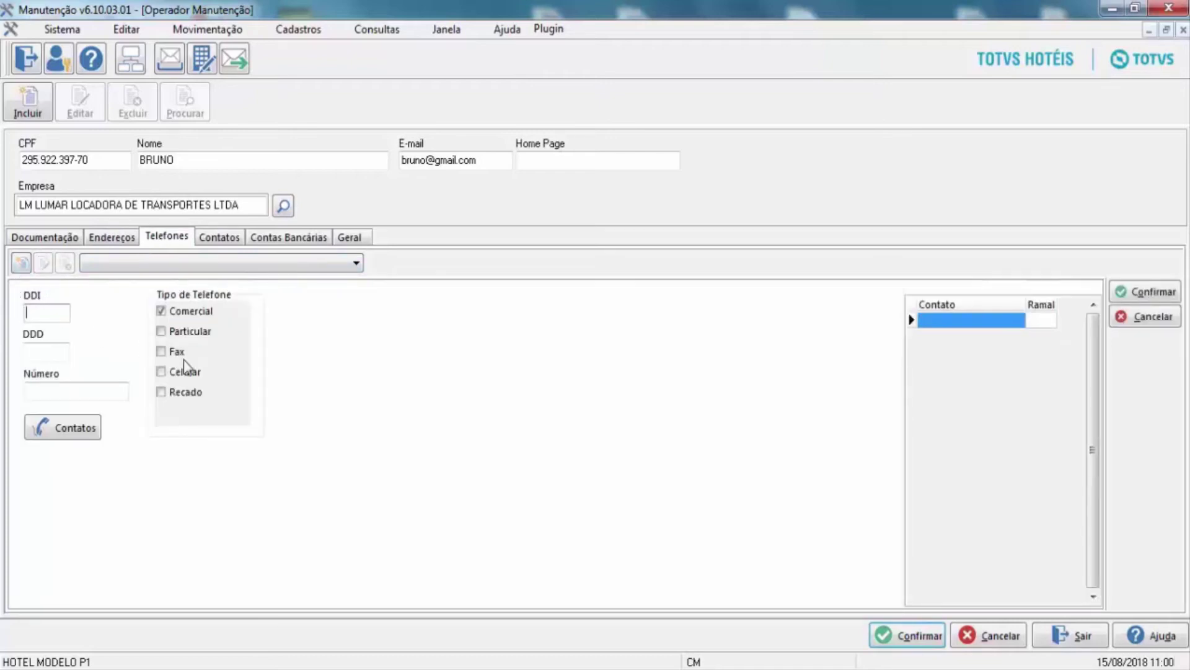
left_click(60, 353)
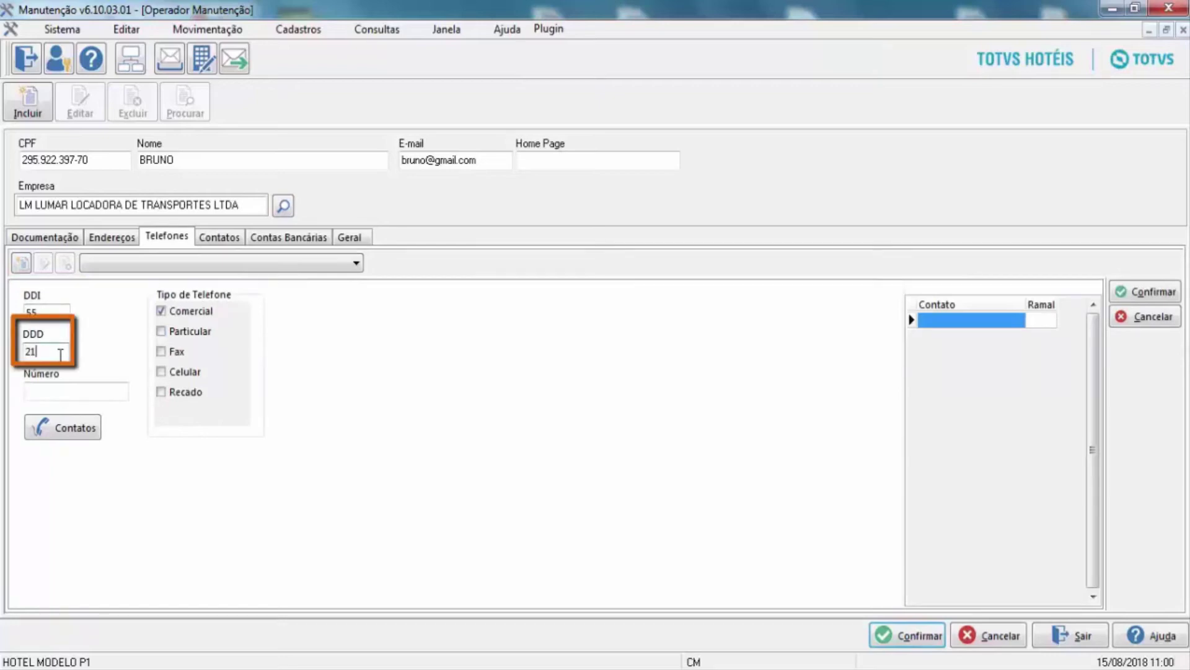
left_click(78, 394)
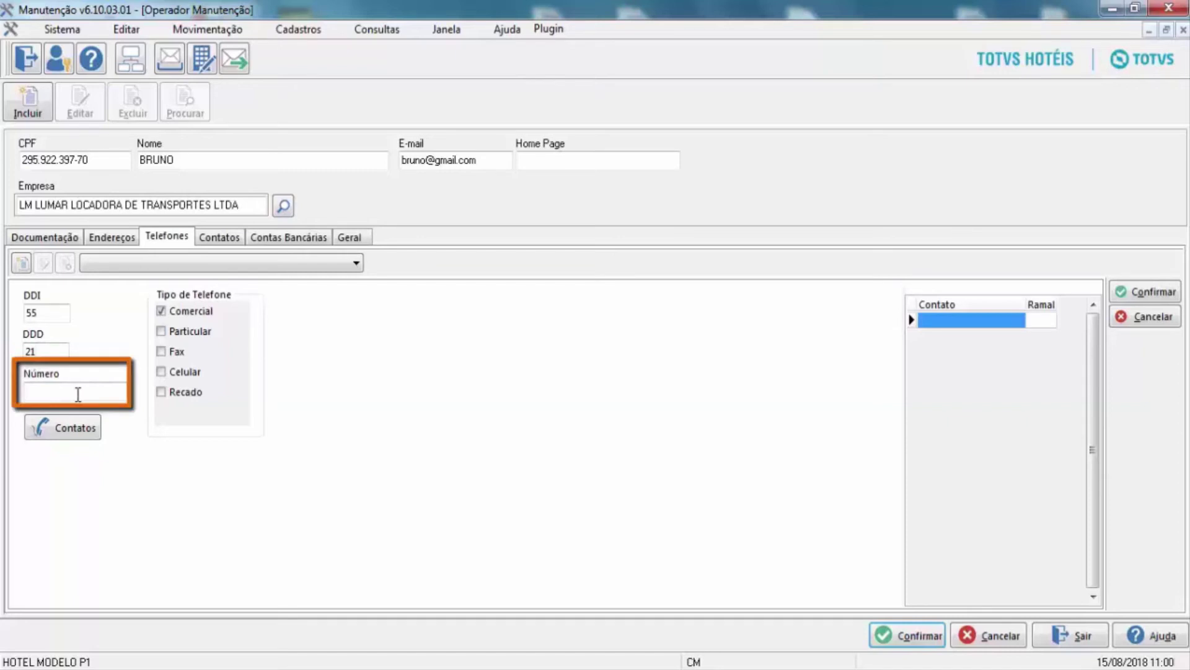
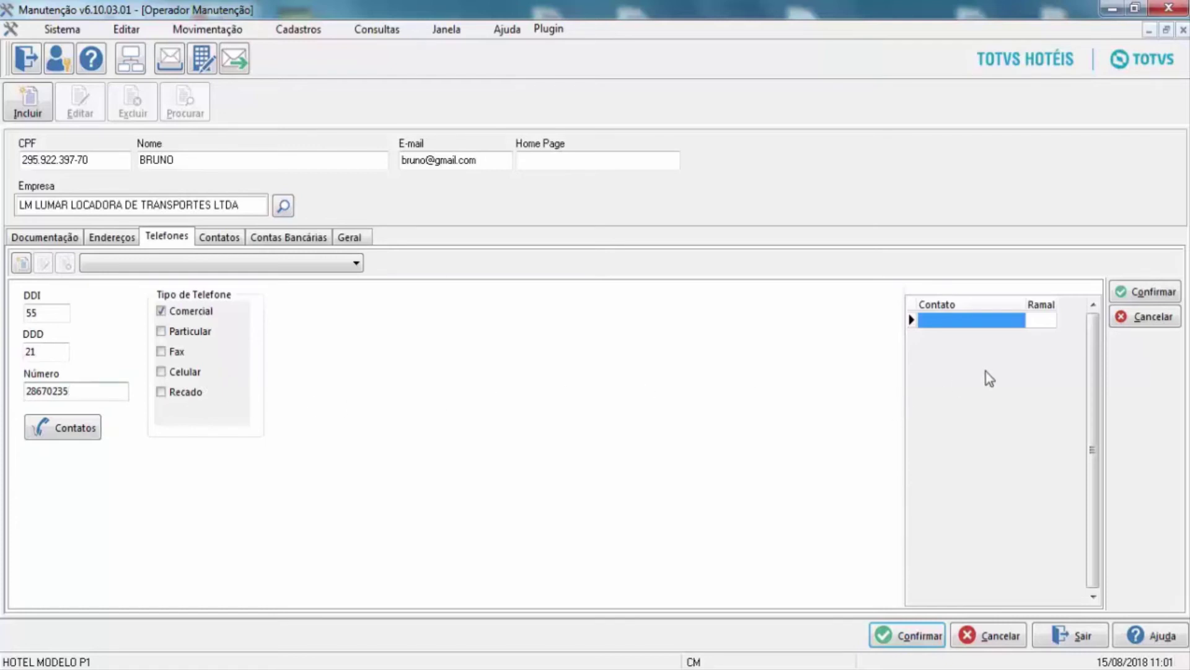
left_click(1144, 291)
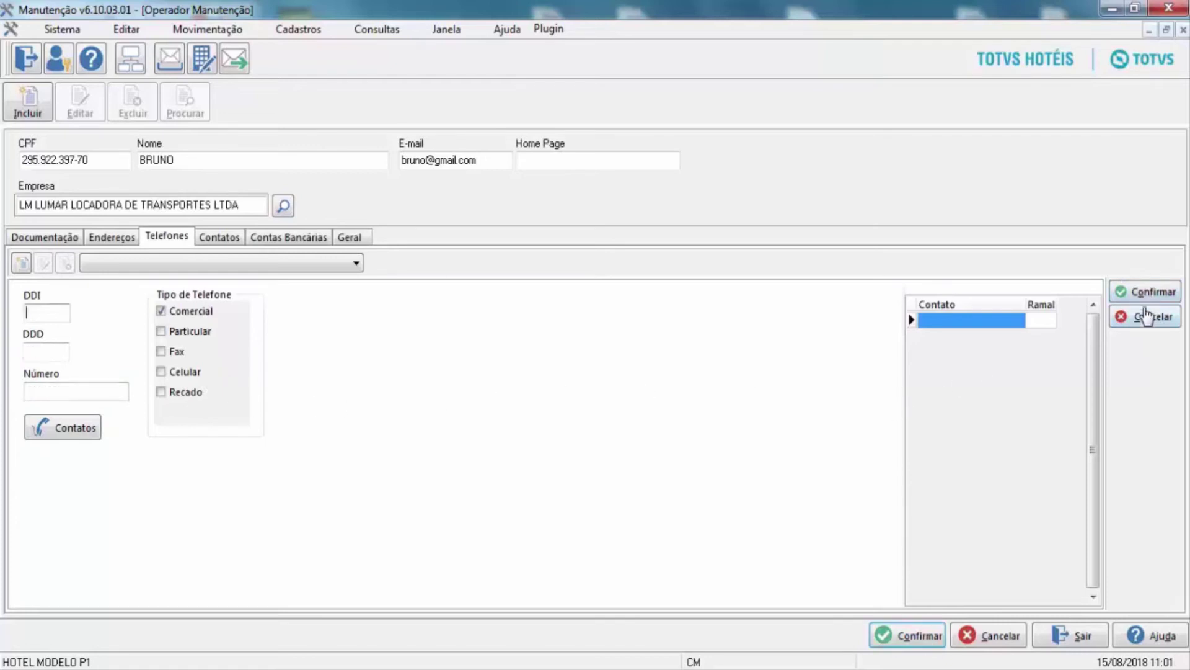
left_click(1147, 317)
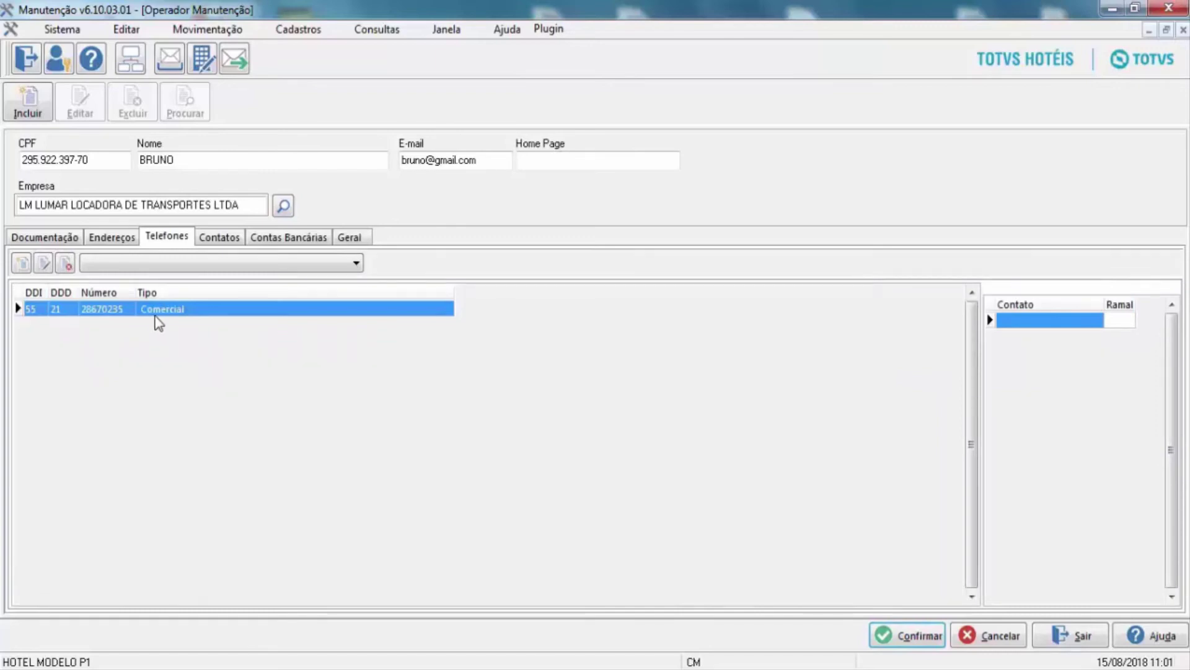
On the Contatos tab, start a new contact with the contact's name and Cargo motorista.
left_click(216, 238)
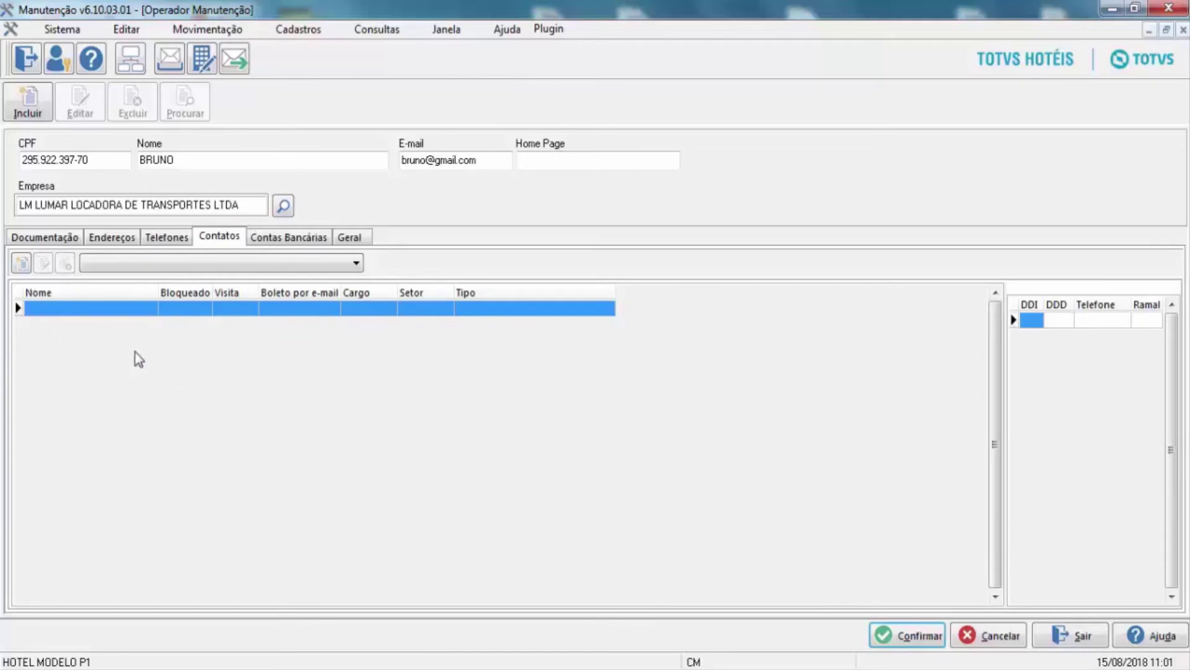
left_click(20, 264)
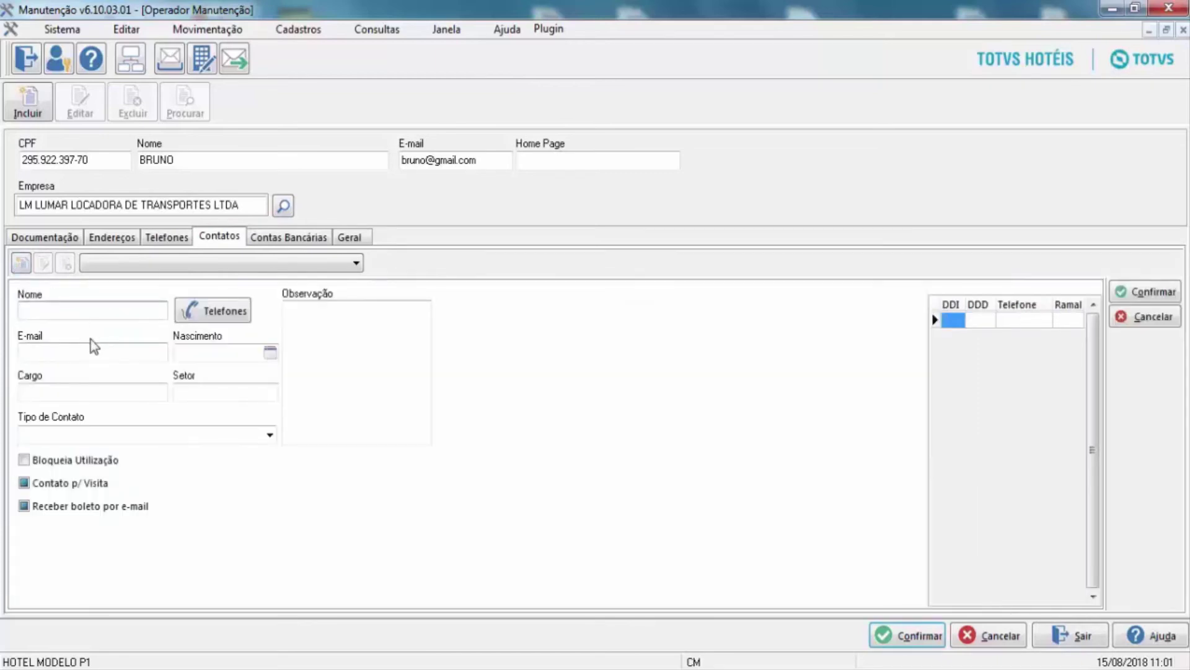
type("Brubno")
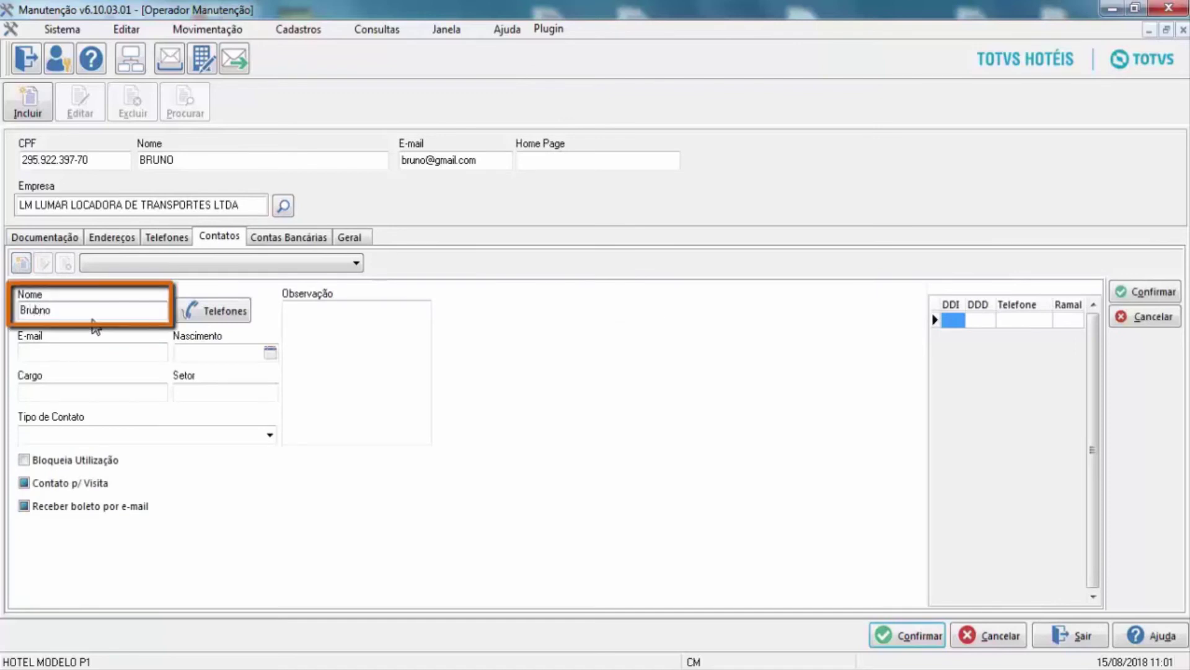
key("BackSpace")
key("BackSpace")
key("BackSpace")
type("no")
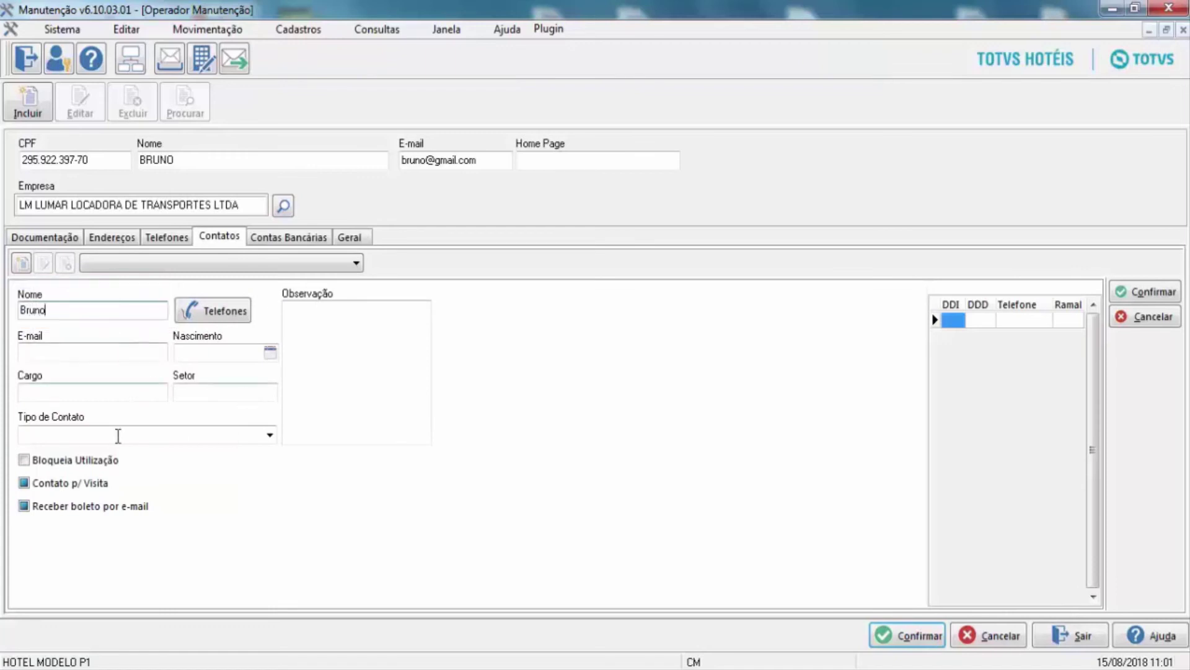
left_click(108, 391)
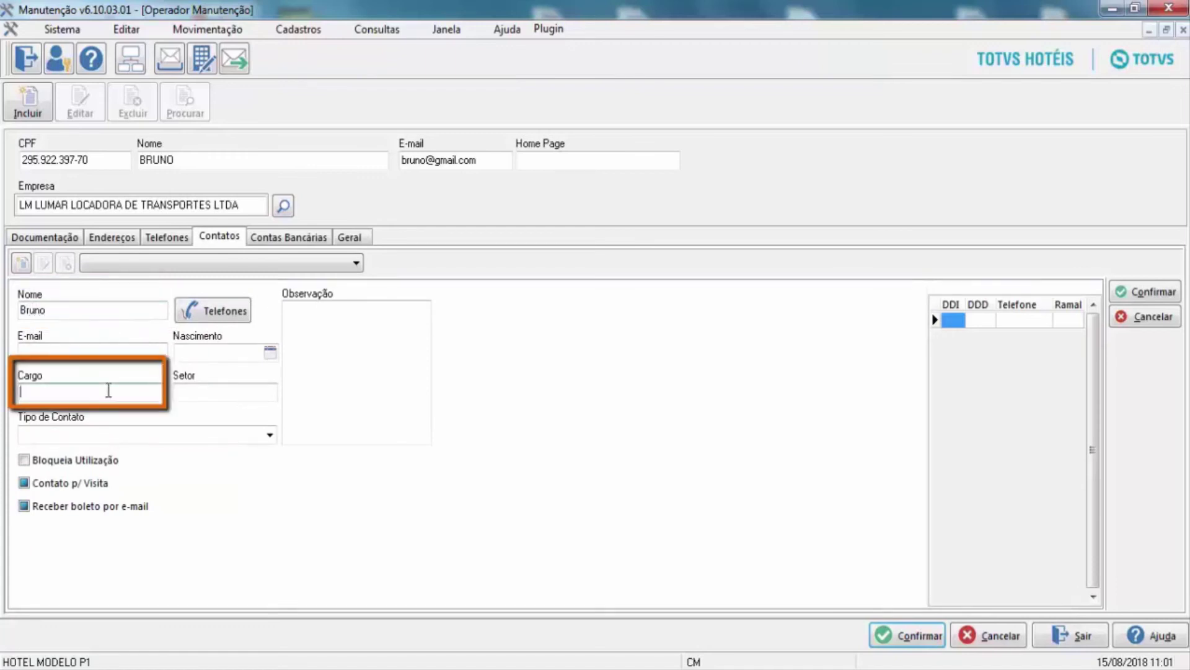
type("motori")
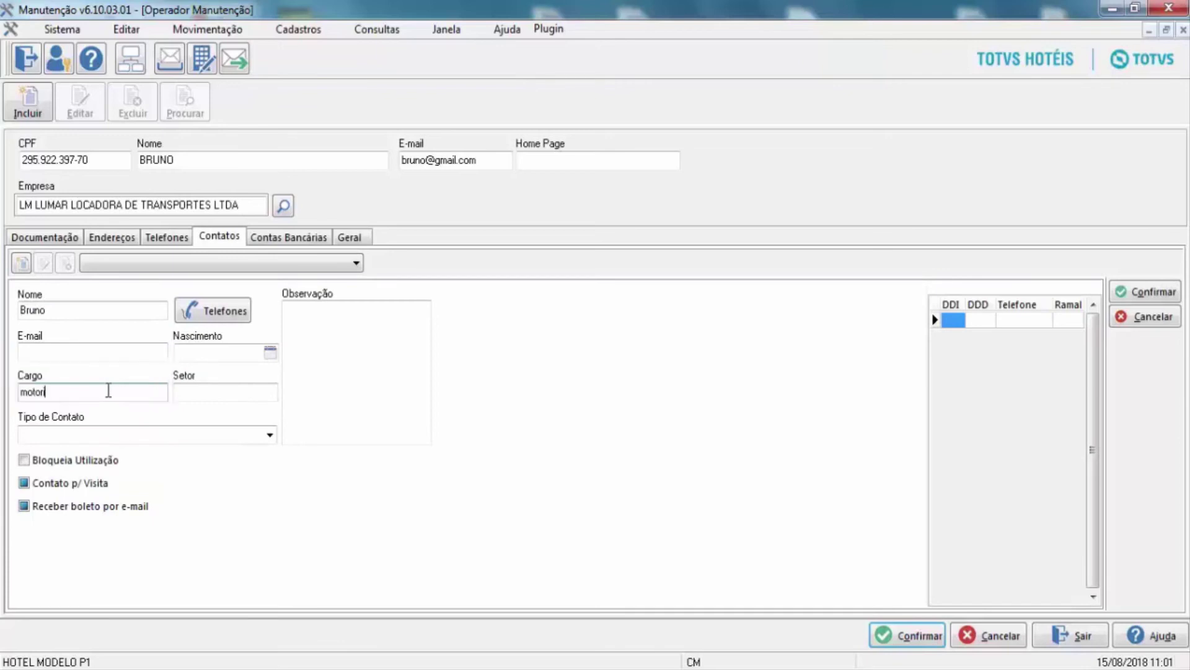
type("sta")
Set the contact's Tipo de Contato to Comercial and save the contact.
left_click(1150, 293)
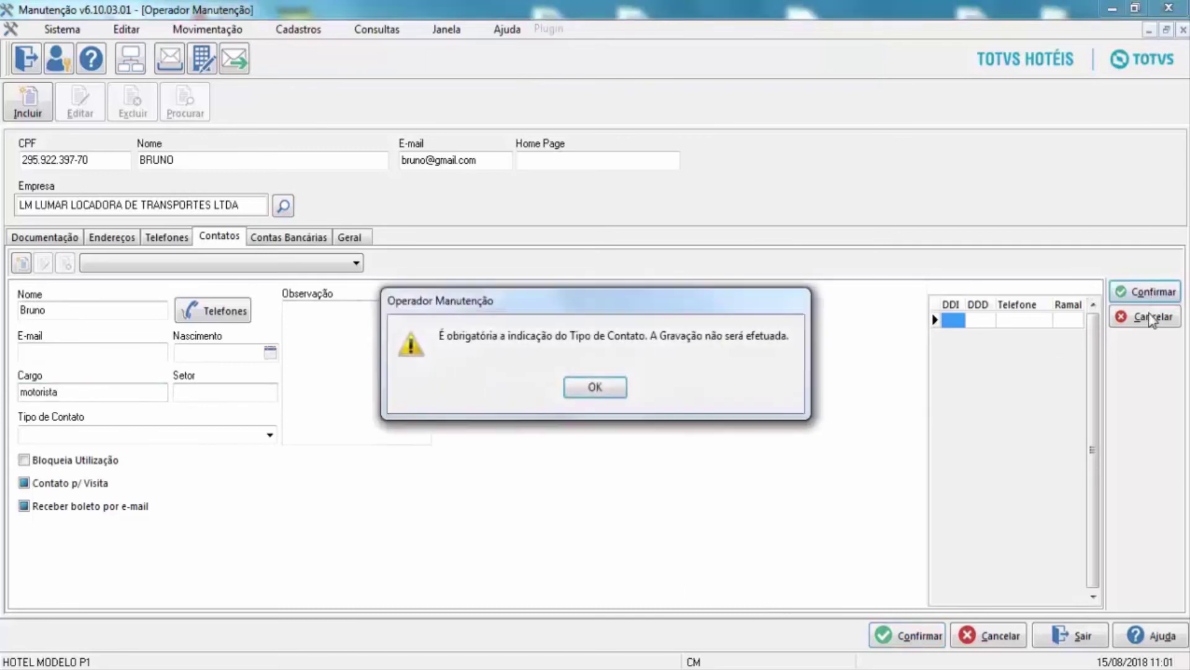
left_click(594, 389)
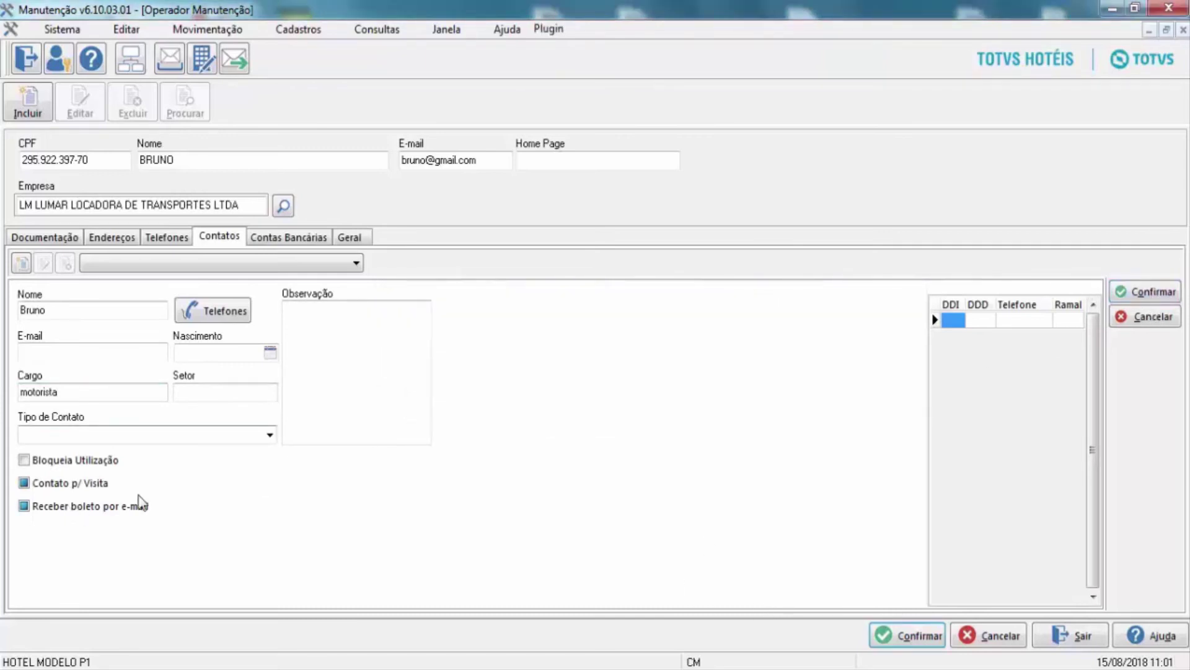
left_click(270, 436)
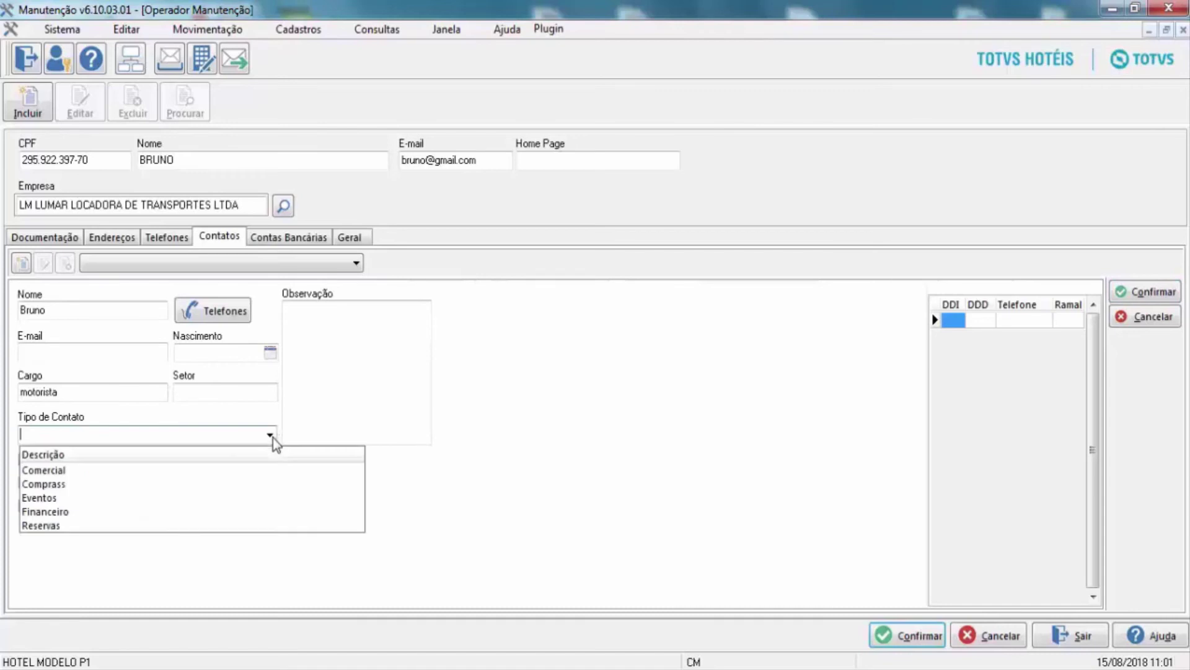
left_click(54, 471)
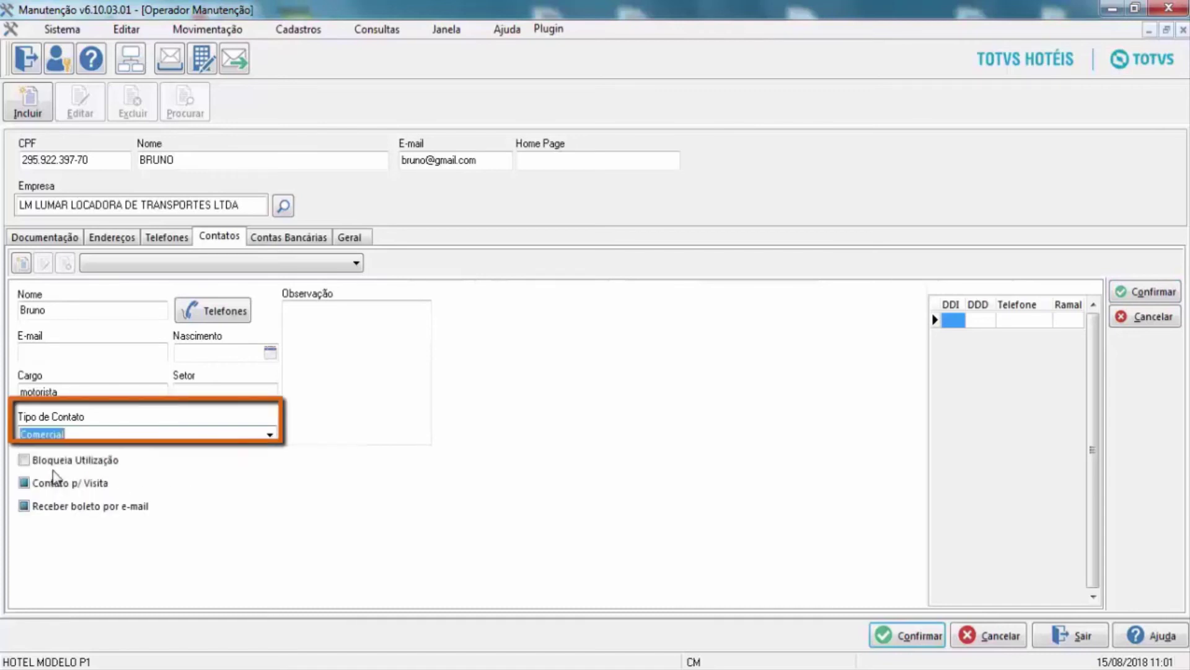
left_click(1146, 293)
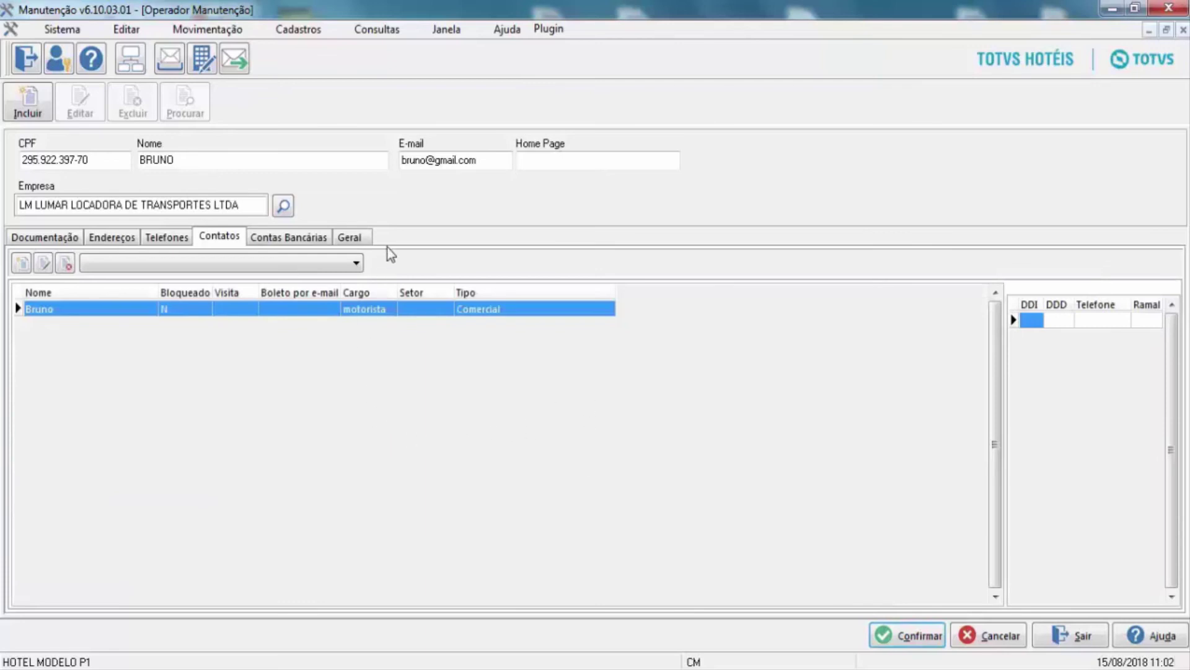
On the Geral tab, choose SERVICOS TERCEIRIZADOS from the Tipo de Mão-de-Obra list.
left_click(350, 238)
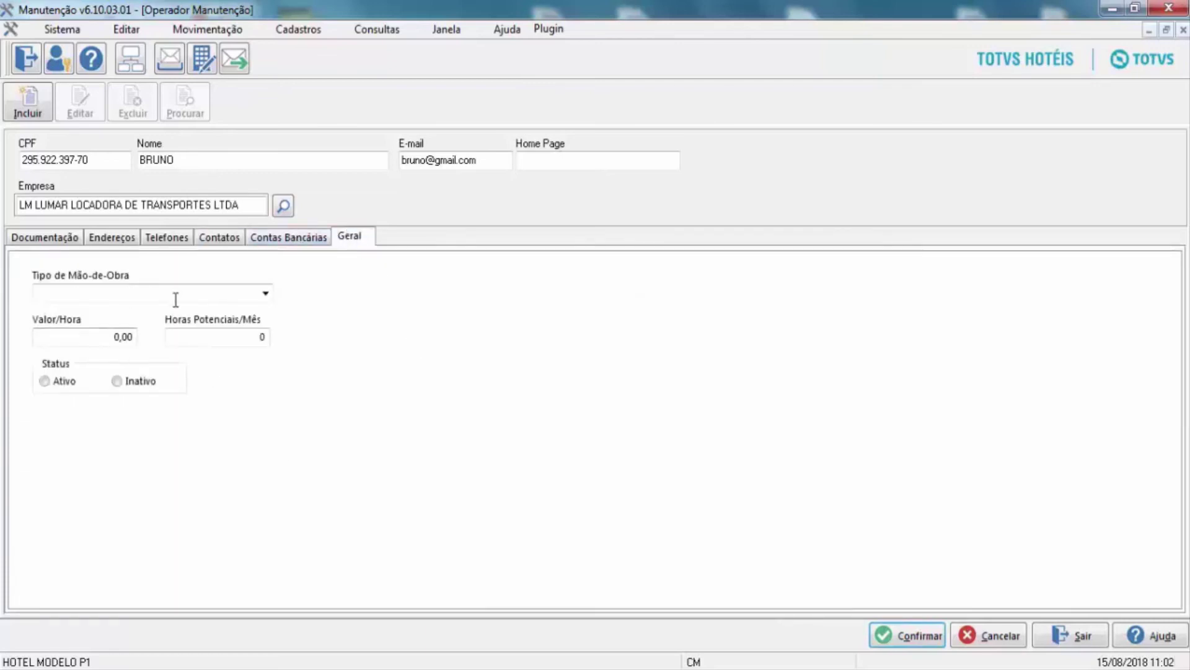
left_click(266, 293)
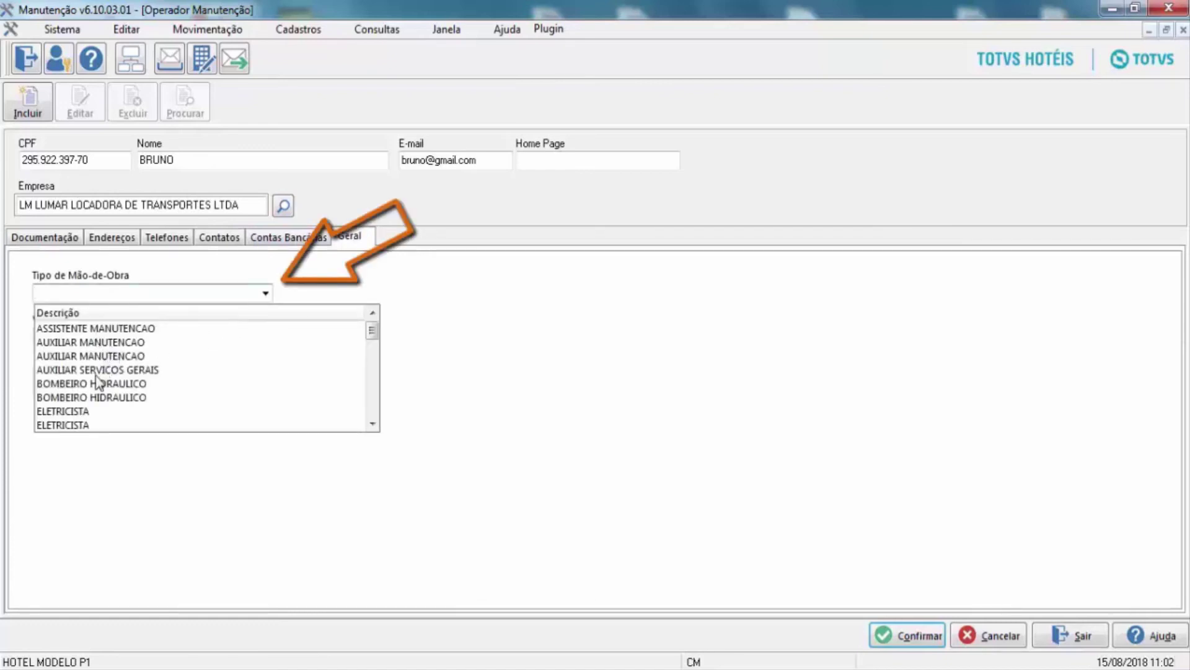
left_click(259, 368)
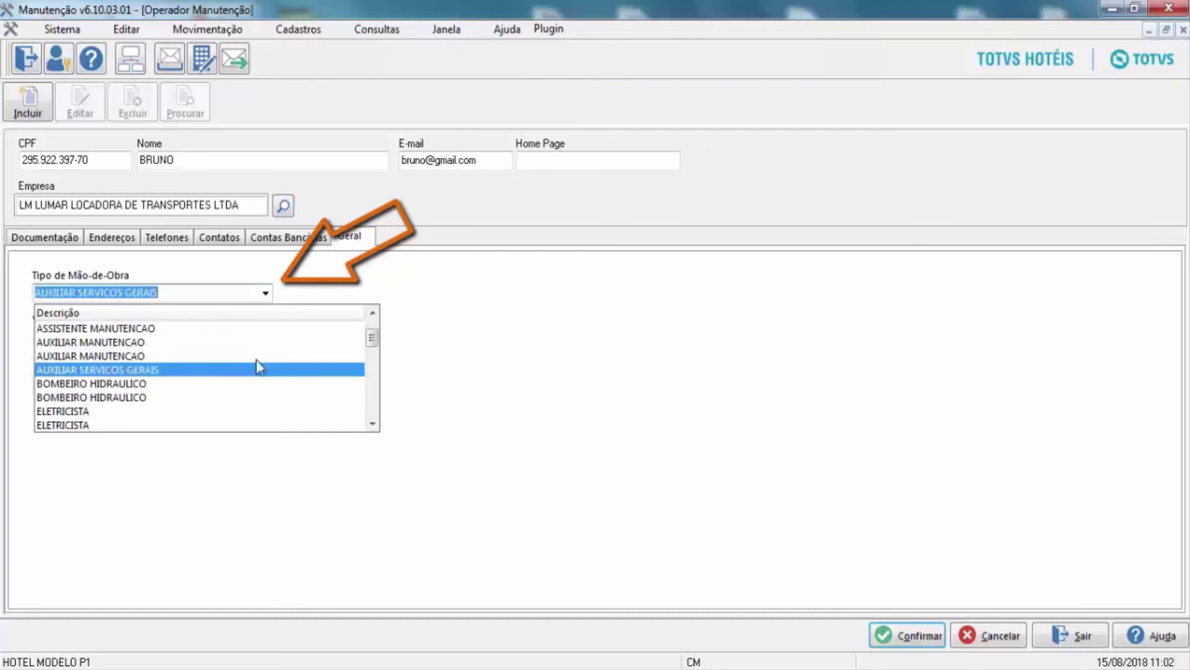
key("Down")
key("Down")
key("Down")
key("Down")
key("Down")
key("Down")
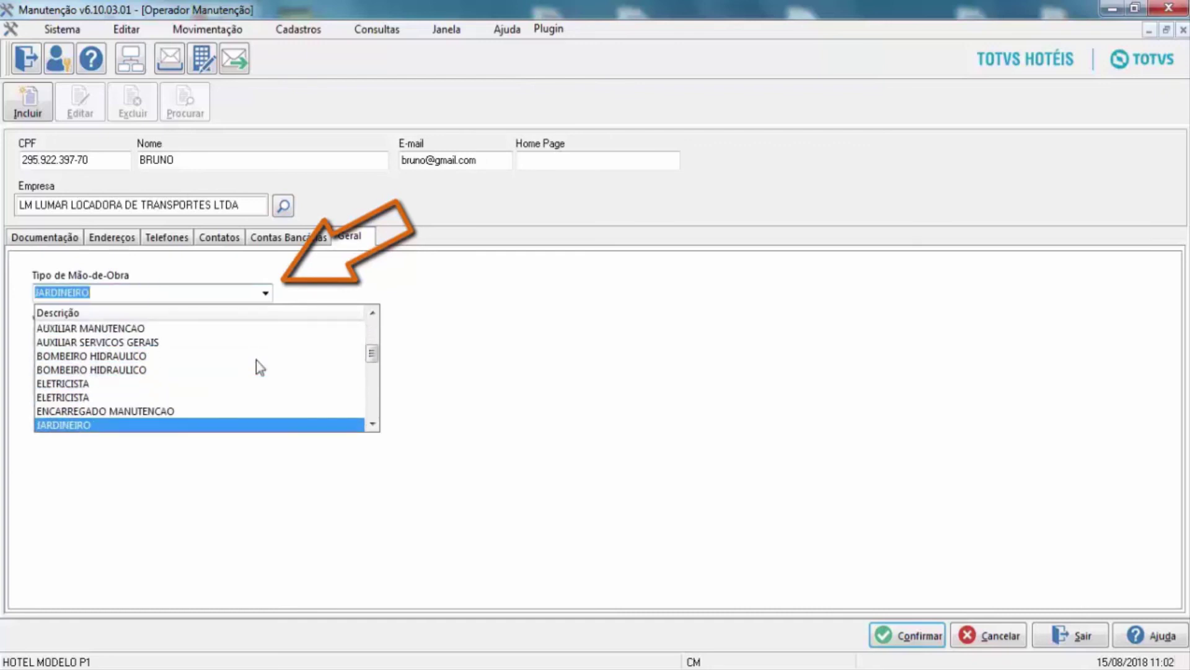
key("Down")
key("Down")
key("Down")
key("Down")
key("Down")
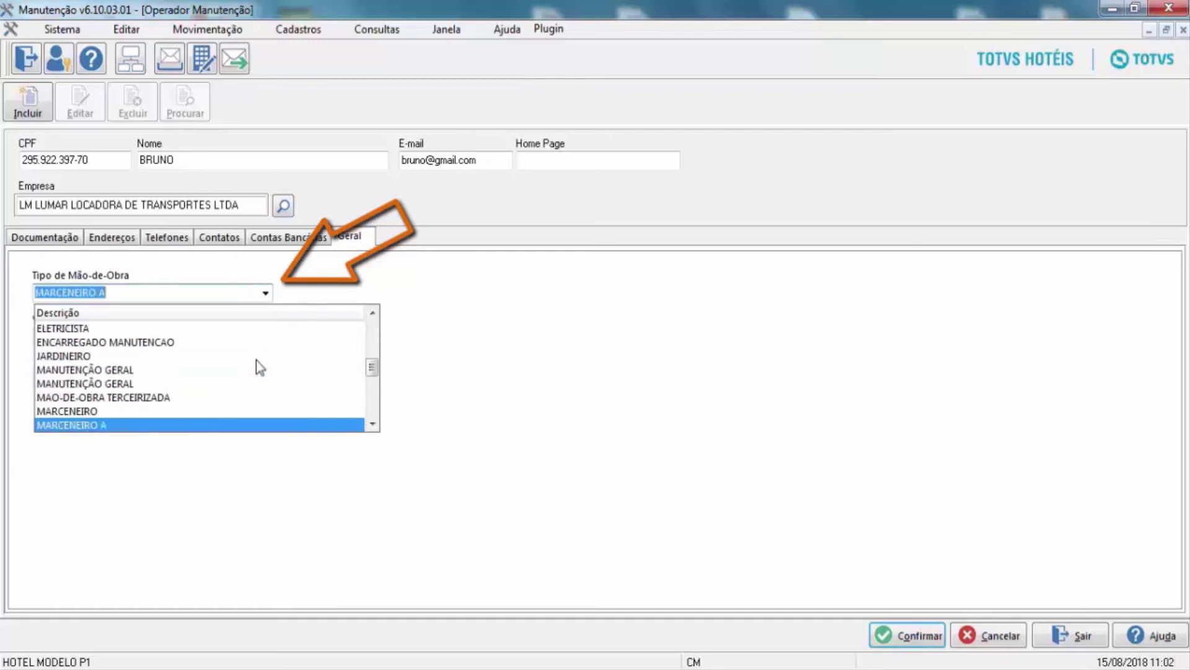
key("Down")
key("Down")
key("Down")
key("Down")
key("Down")
key("Down")
key("Down")
key("Down")
key("Down")
key("Down")
key("Down")
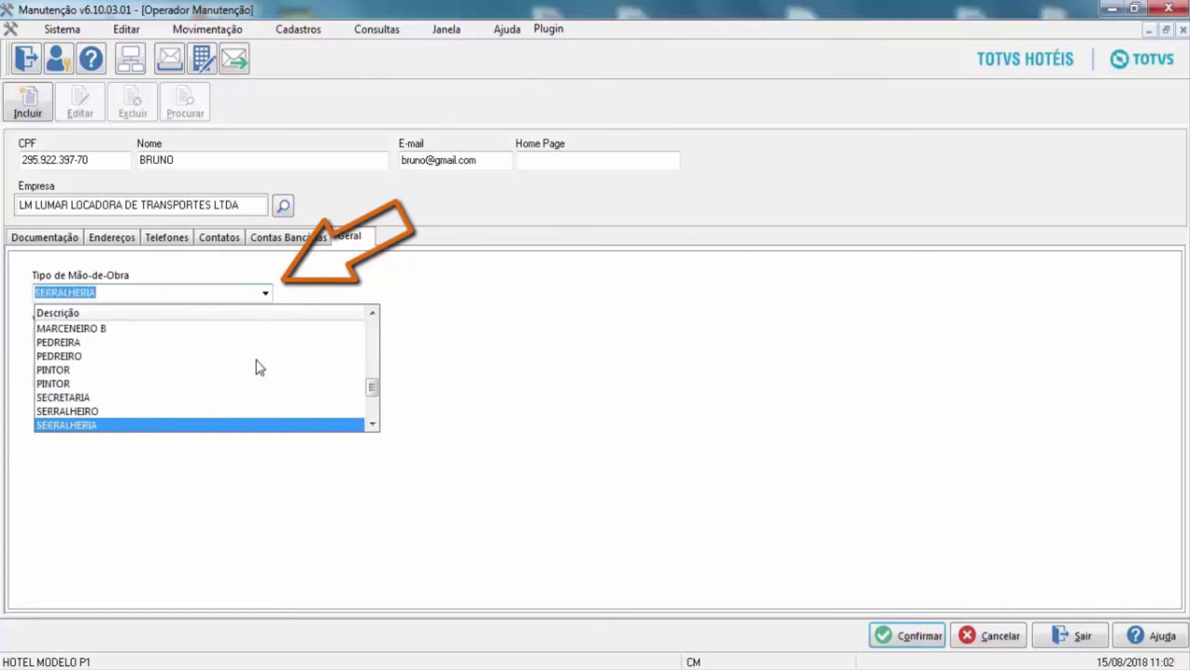
key("Down")
key("Down")
key("Down")
key("Down")
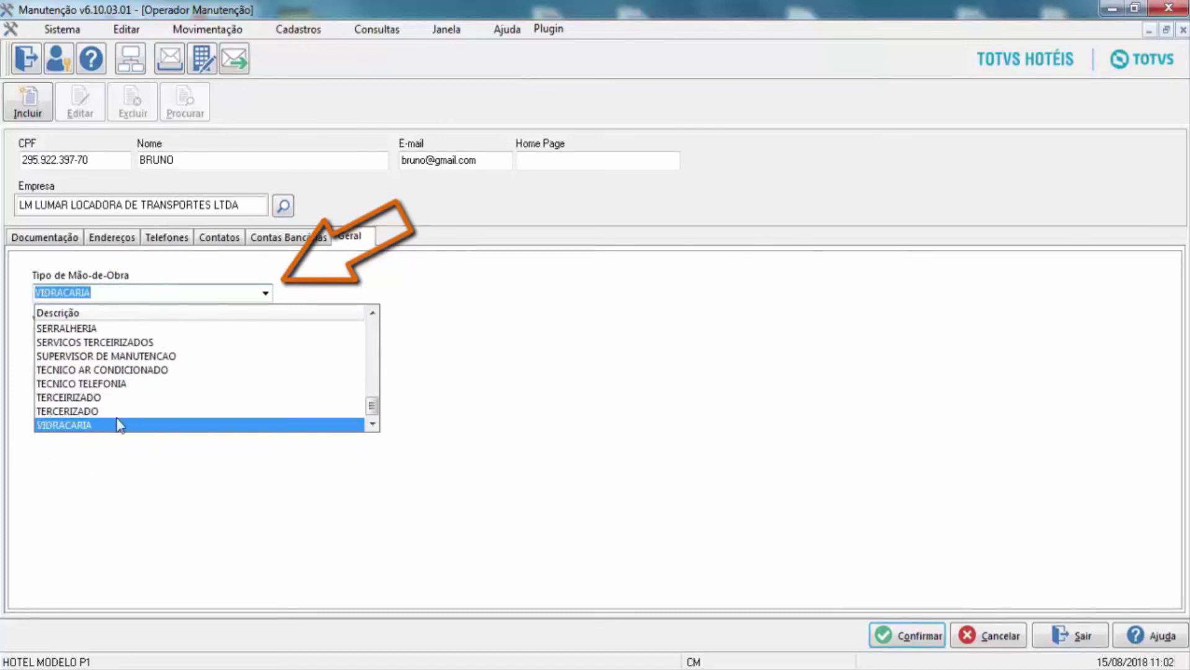
left_click(162, 398)
key("Up")
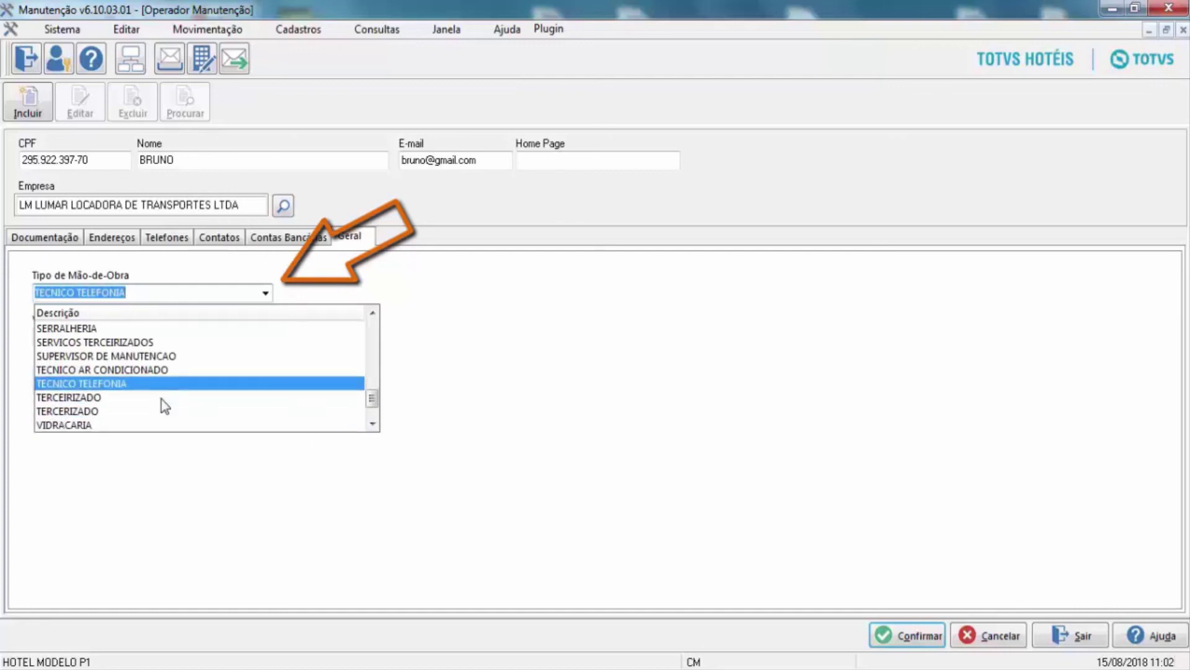
key("Up")
key("Up")
key("Up")
key("Up")
key("Up")
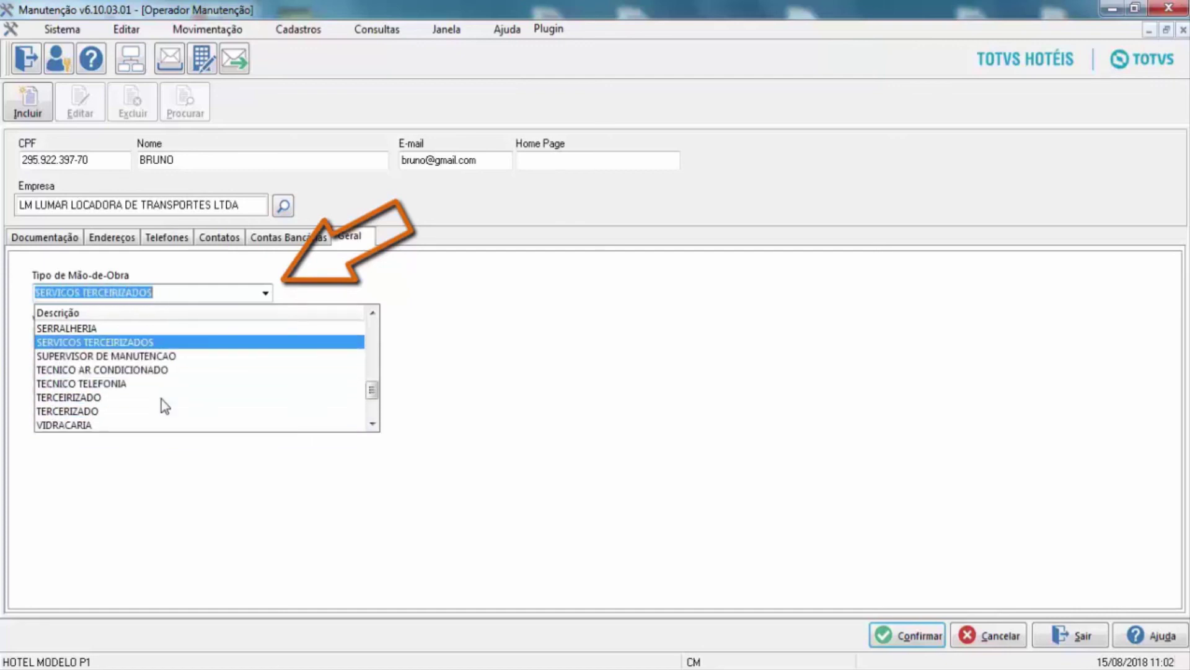
key("Up")
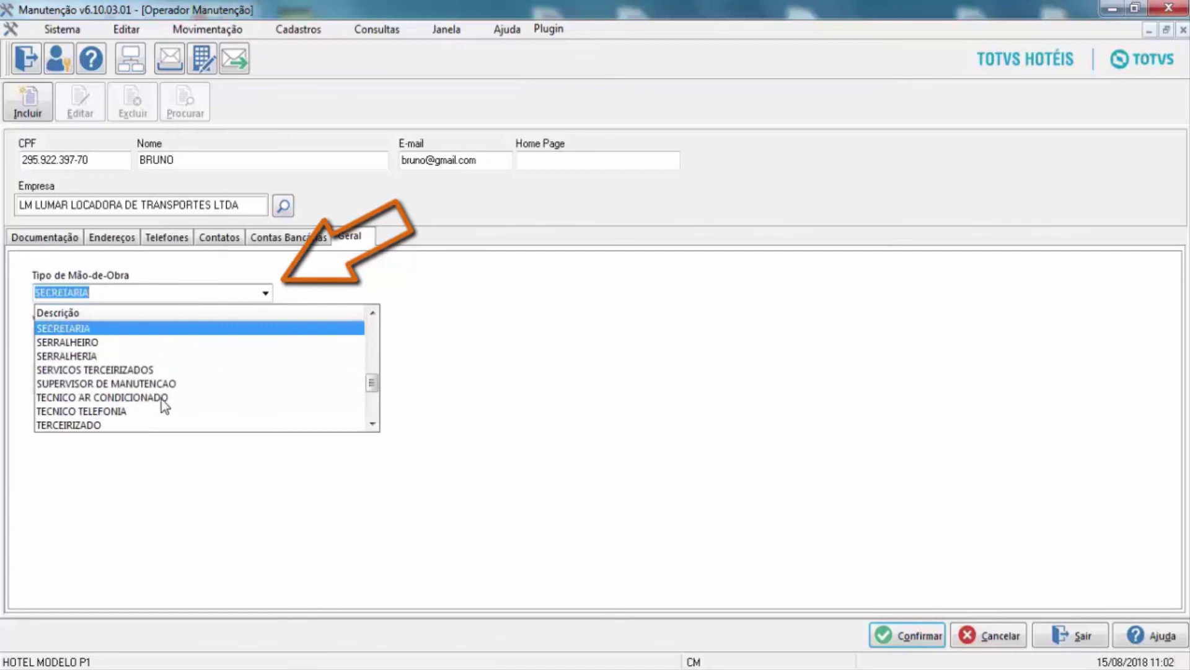
left_click(122, 369)
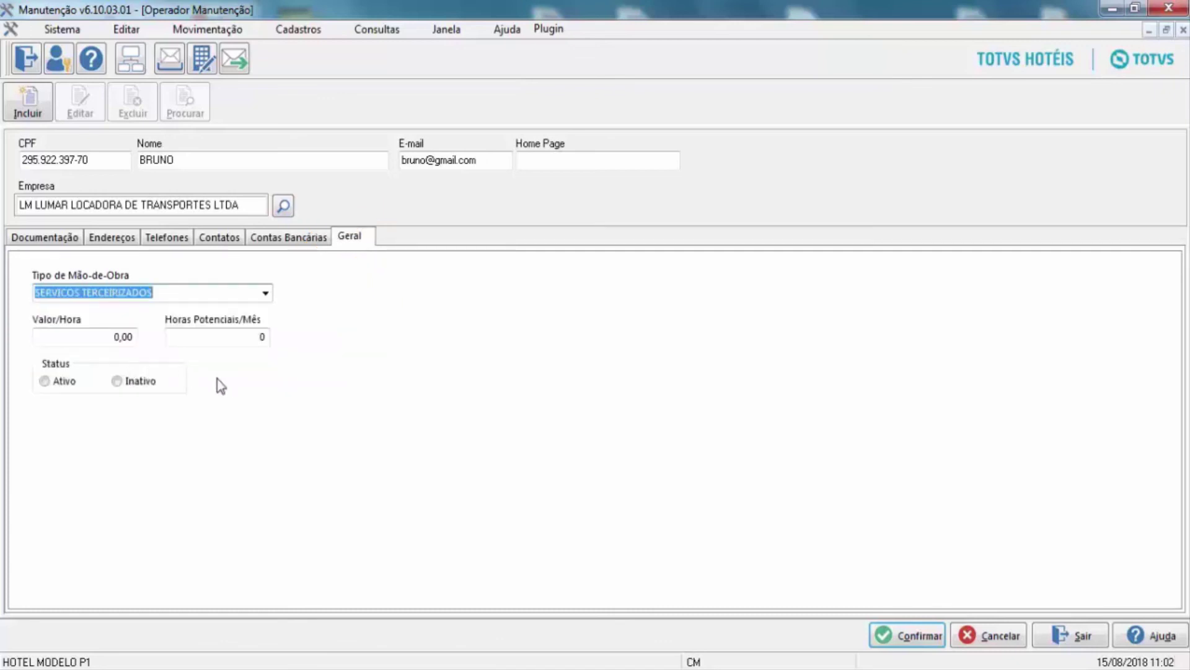
Enter Valor/Hora 30, 8 Horas Potenciais/Mês, mark Ativo, and save, dismissing the document-type prompt.
left_click(121, 336)
type("30")
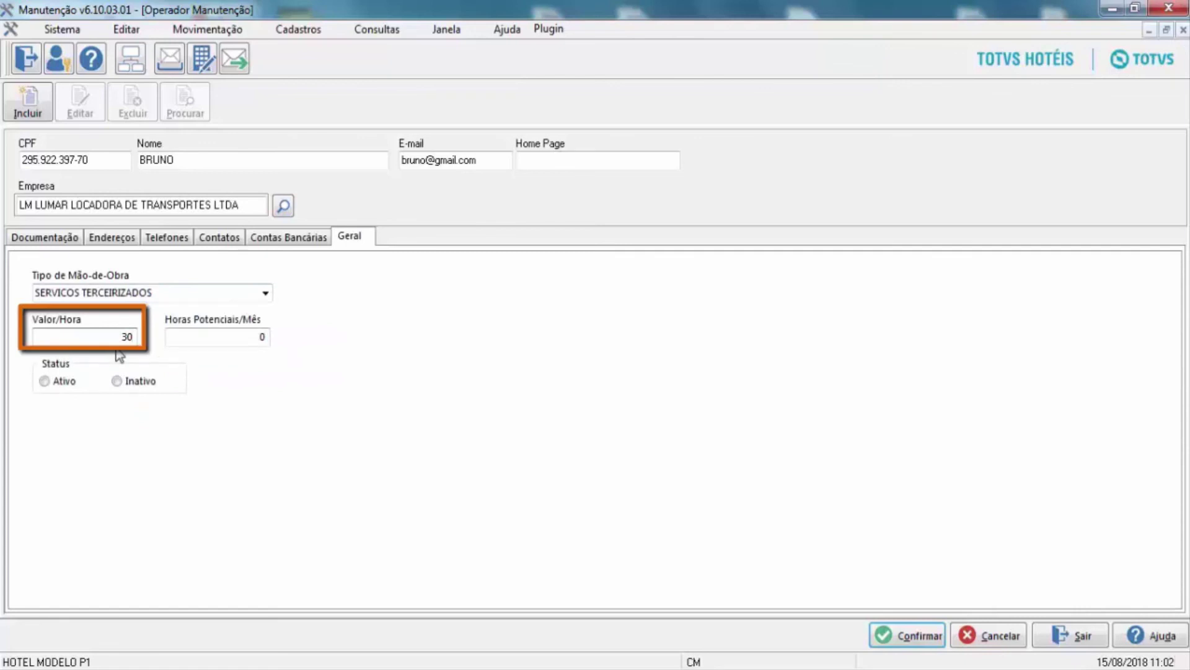
left_click(235, 337)
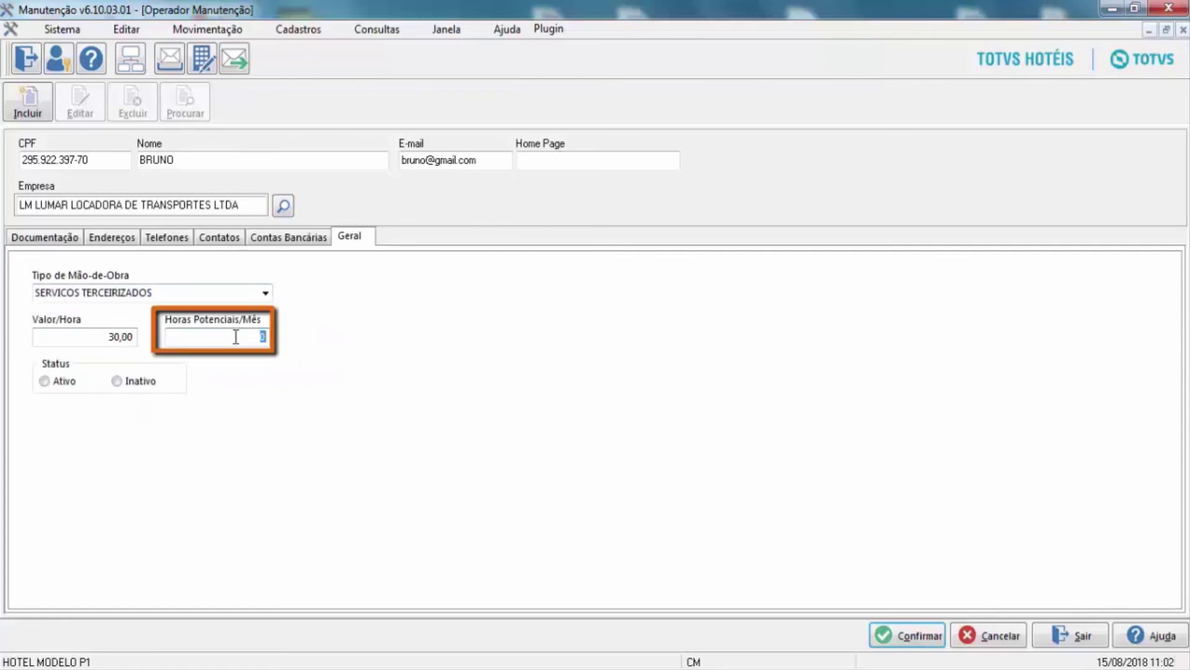
type("8")
left_click(44, 381)
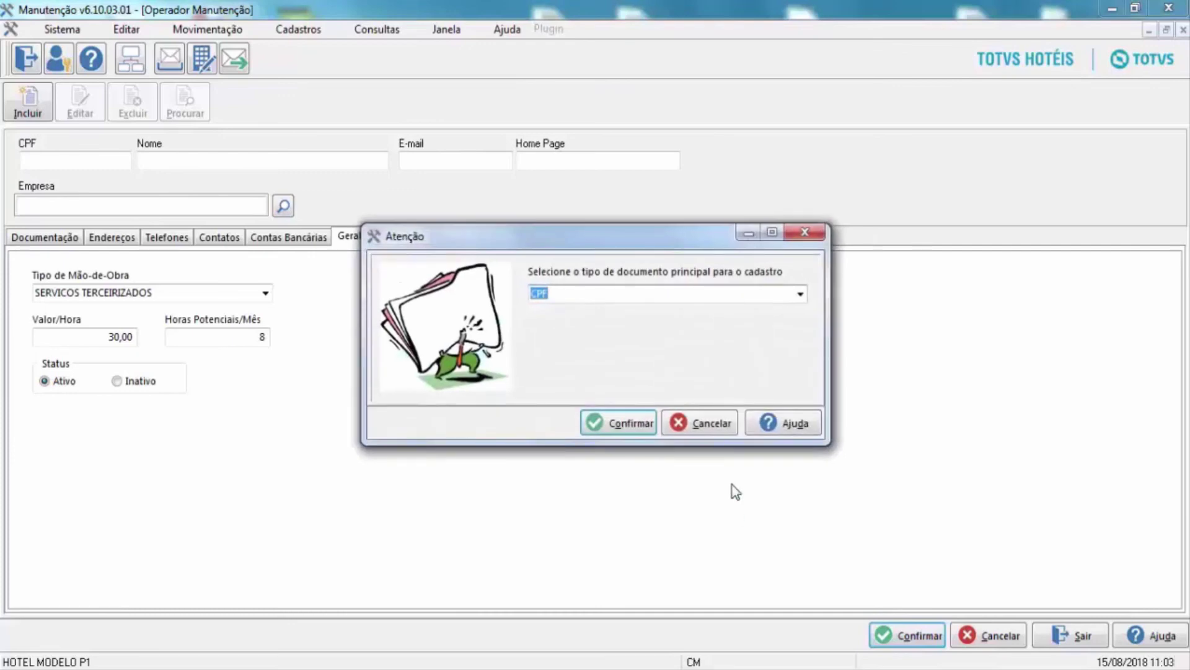
left_click(695, 433)
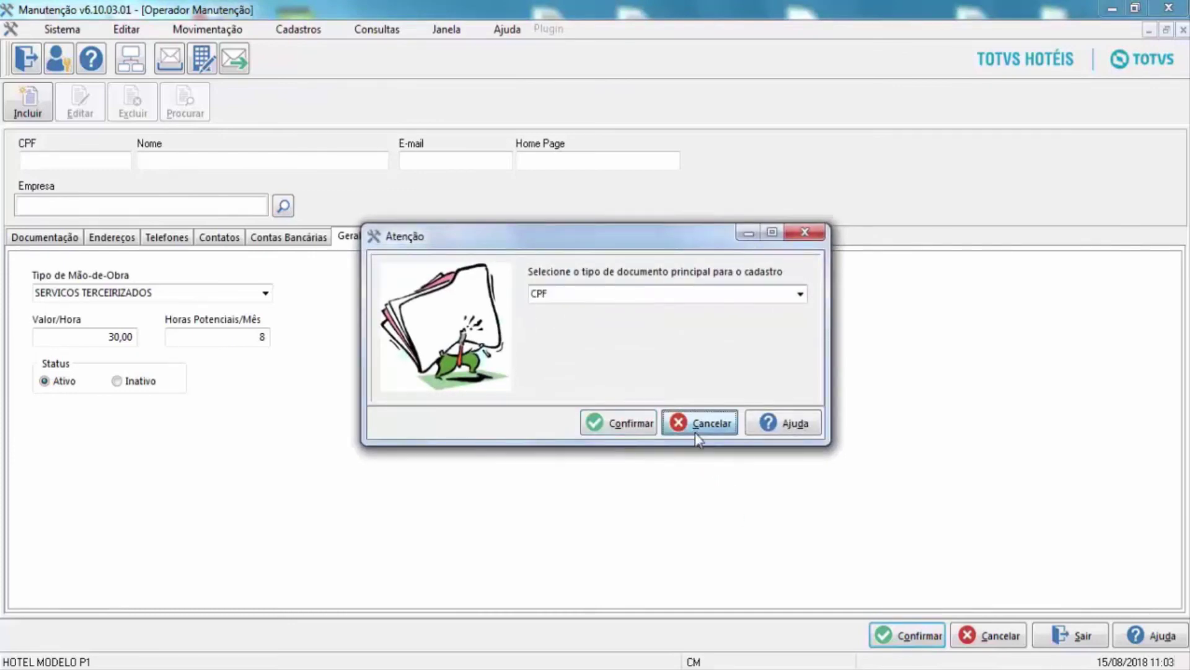